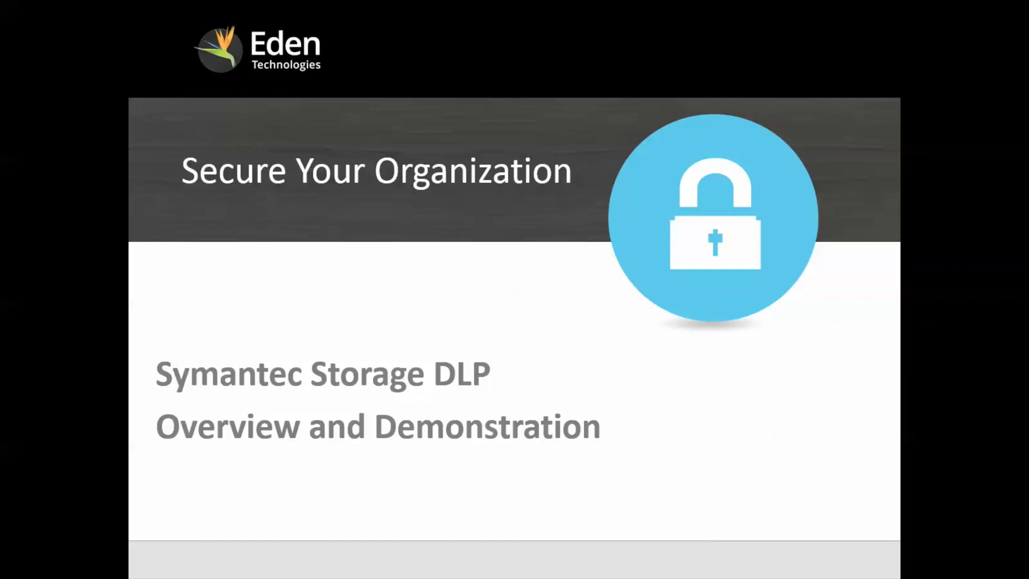
- Advance the presentation from the title slide through the Agenda to the Introduction slide
{"action": "key", "text": "Right"}
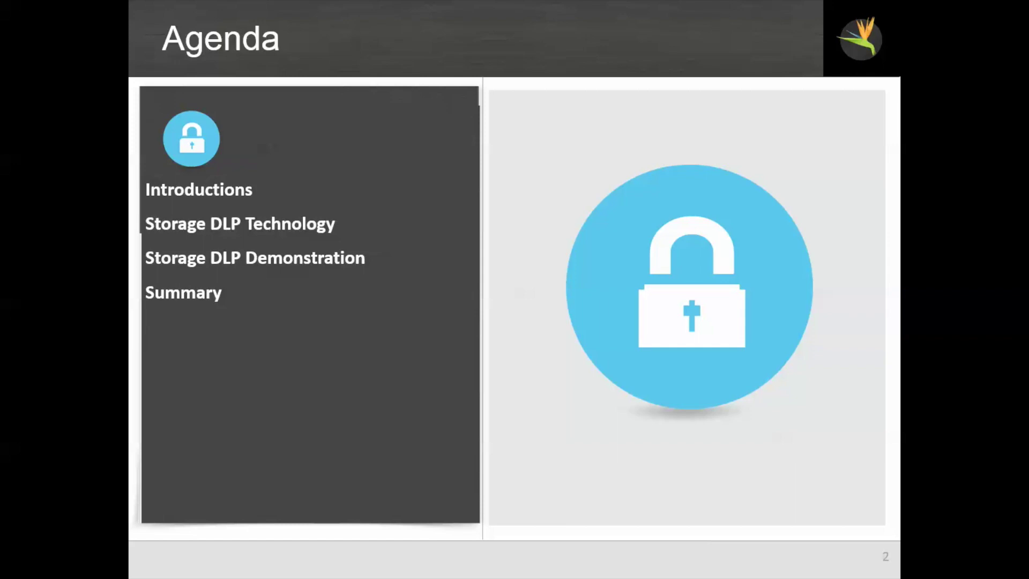
{"action": "key", "text": "Right"}
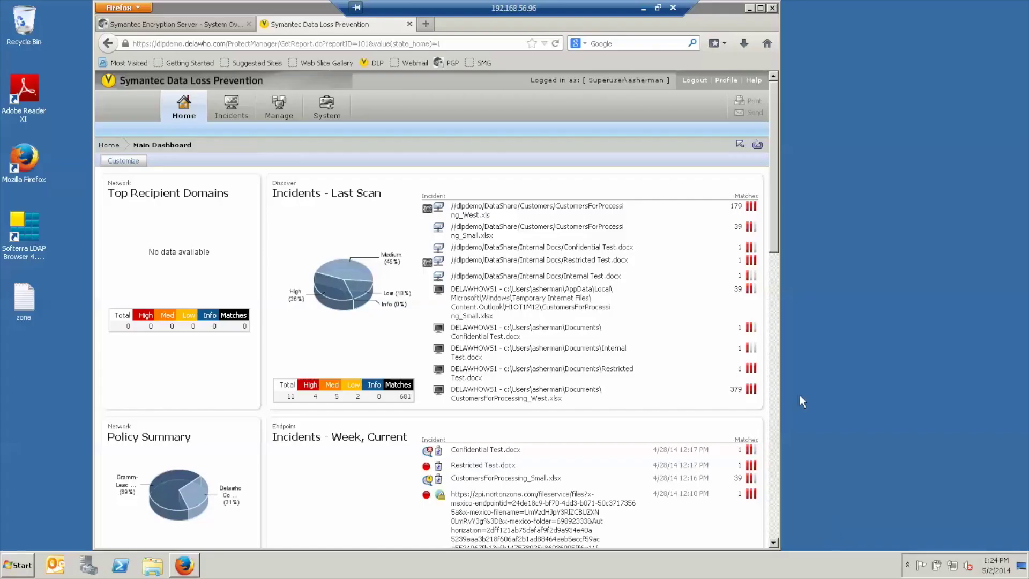
- Open the Policy List under Manage, then the Gramm-Leach-Bliley policy's configuration
{"action": "mouse_move", "coordinate": [259, 112]}
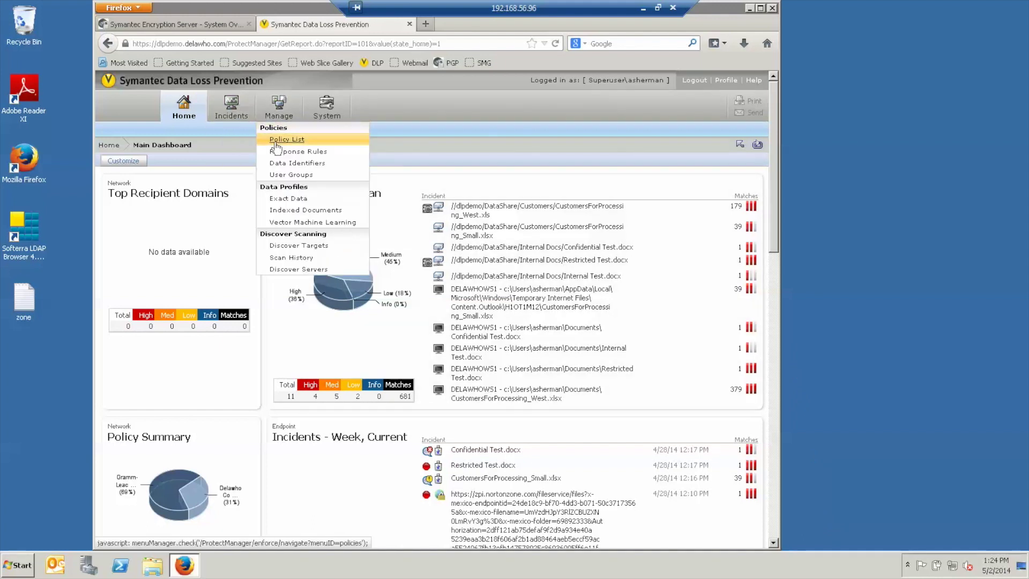
{"action": "left_click", "coordinate": [276, 140]}
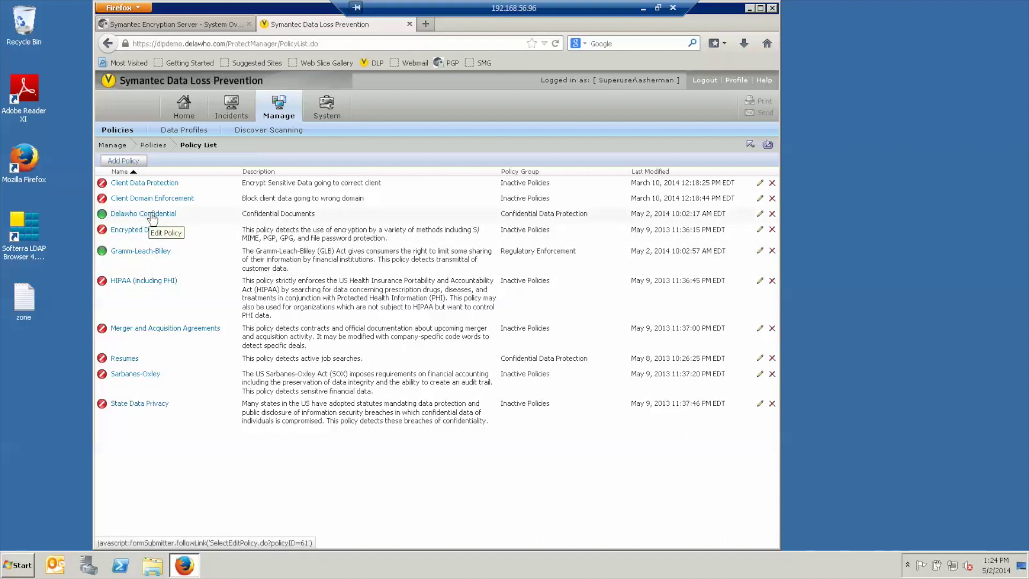
{"action": "left_click", "coordinate": [162, 253]}
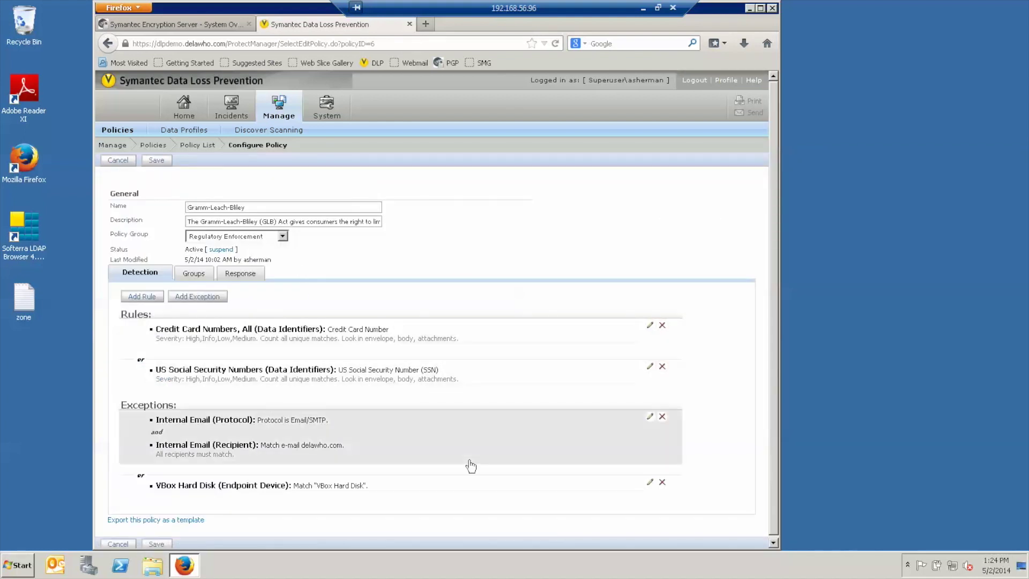
{"action": "left_click", "coordinate": [249, 275]}
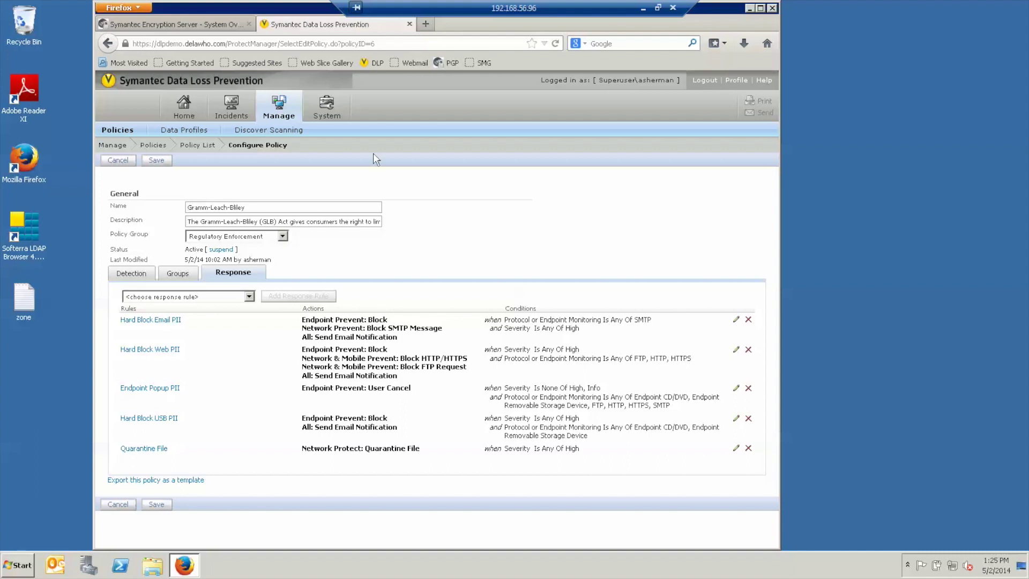
{"action": "left_click", "coordinate": [127, 161]}
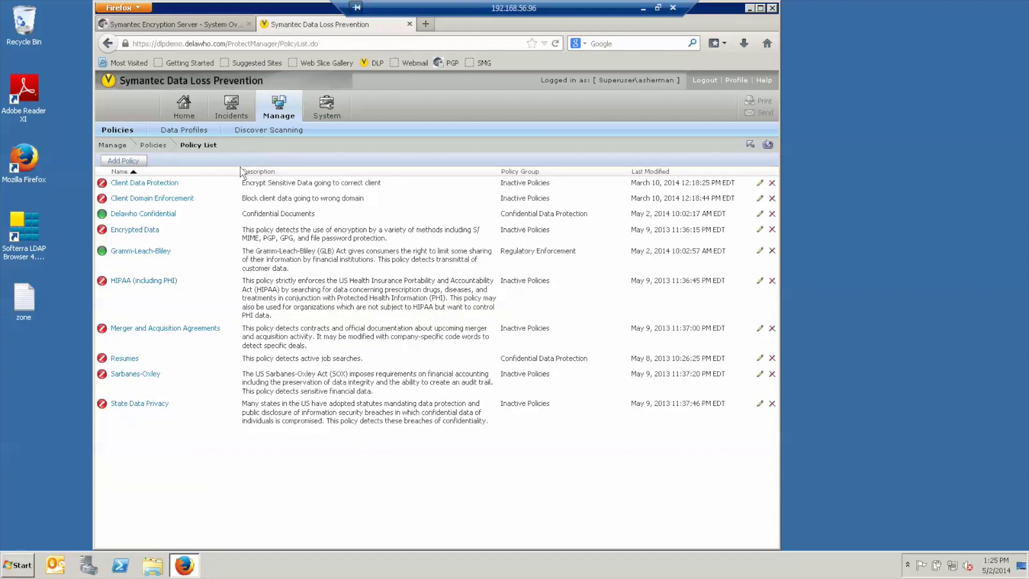
{"action": "left_click", "coordinate": [163, 216]}
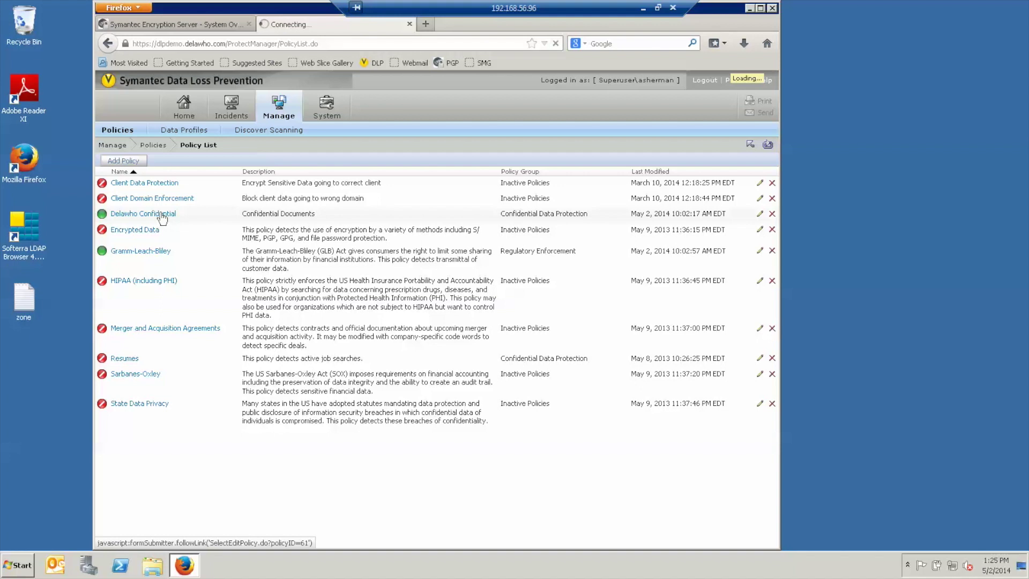
{"action": "left_click", "coordinate": [239, 279]}
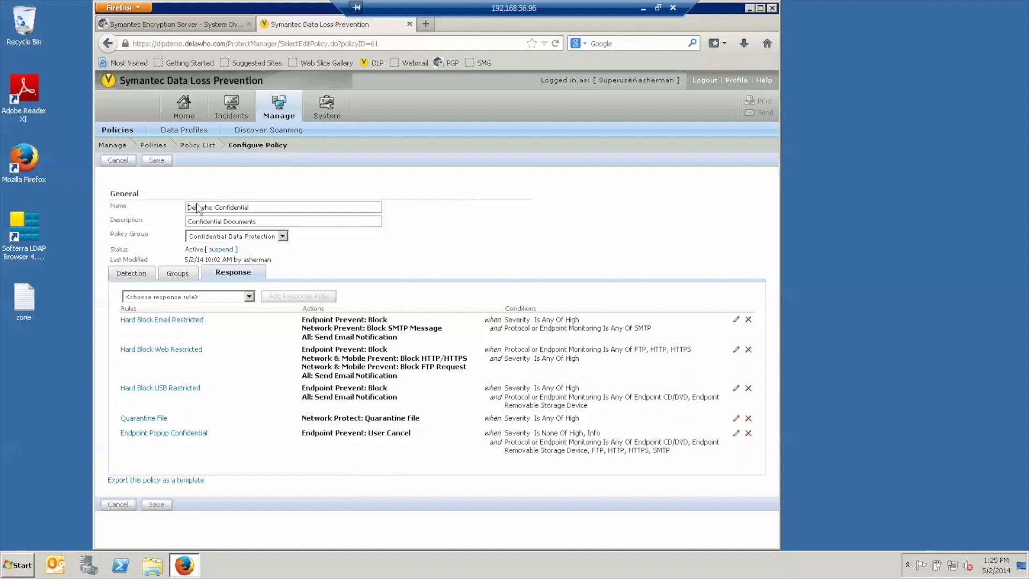
{"action": "left_click", "coordinate": [118, 160]}
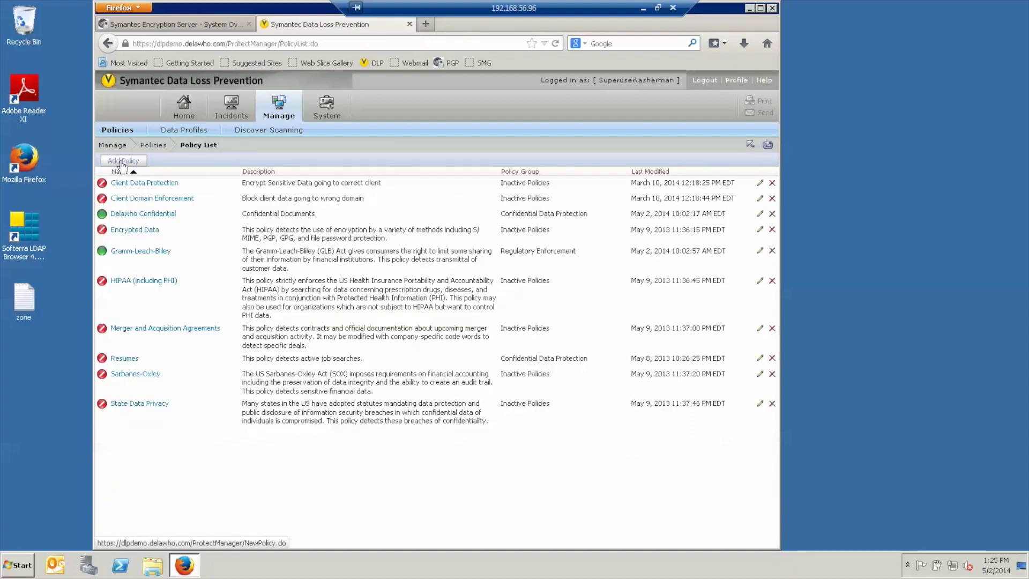
- Inspect the Endpoints discover target's file filters, then cancel back to the target list
{"action": "mouse_move", "coordinate": [280, 101]}
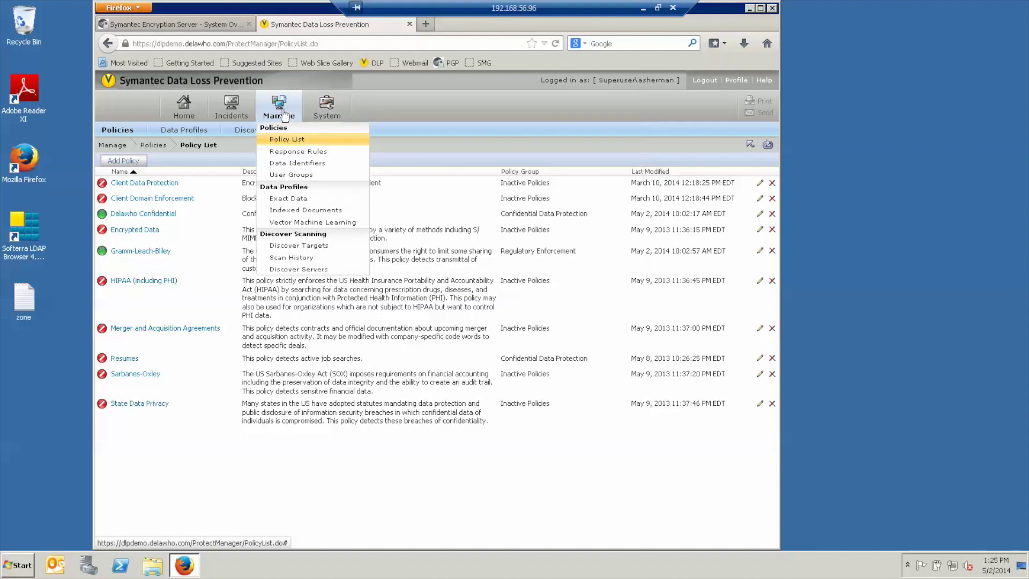
{"action": "left_click", "coordinate": [276, 247]}
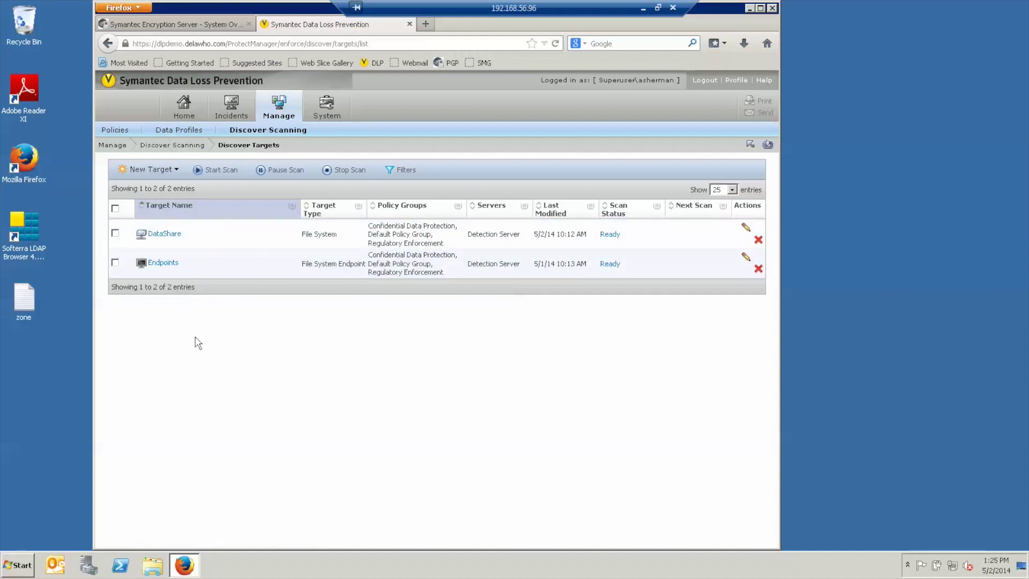
{"action": "left_click", "coordinate": [159, 265]}
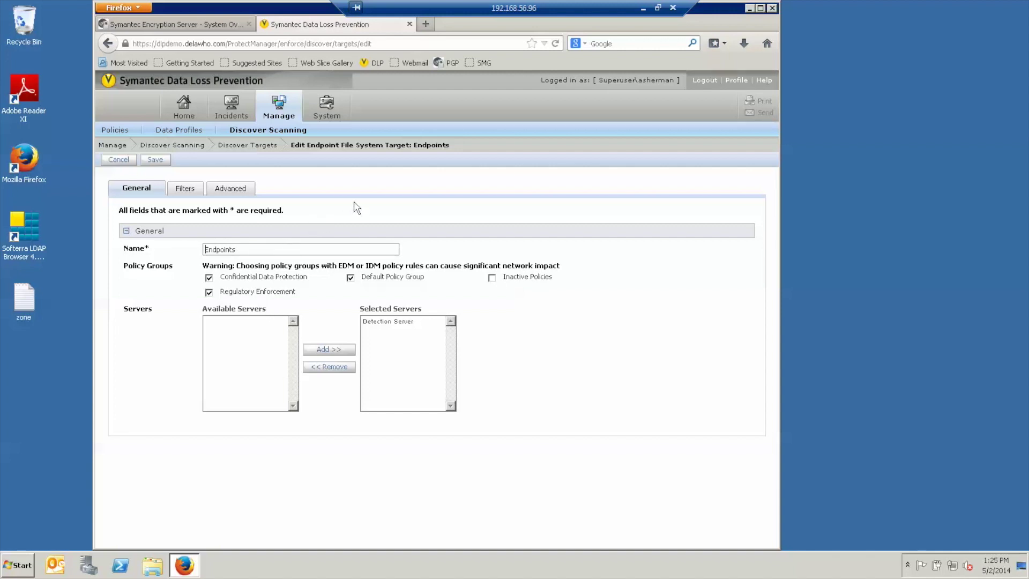
{"action": "left_click", "coordinate": [189, 191]}
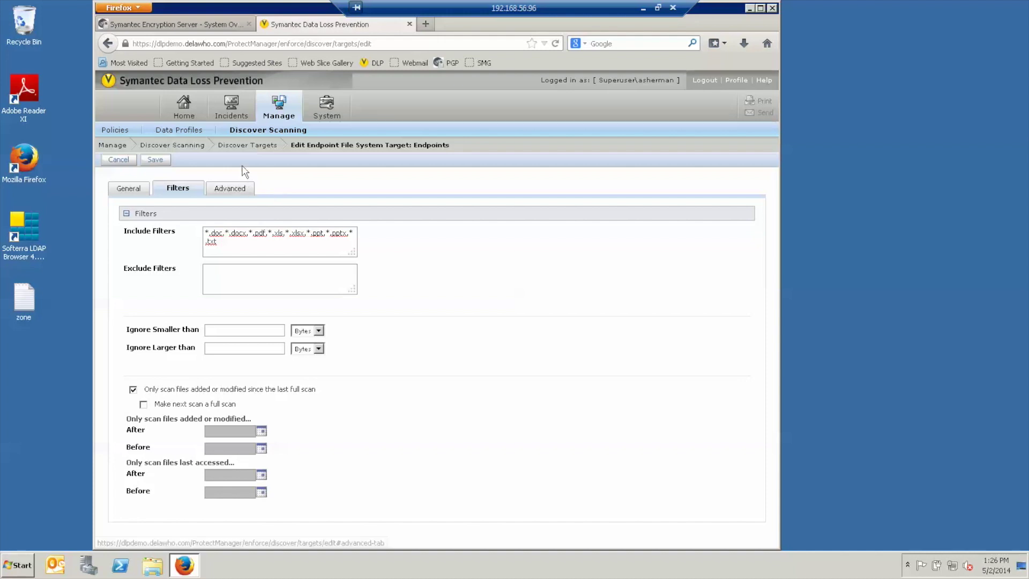
{"action": "left_click", "coordinate": [113, 161]}
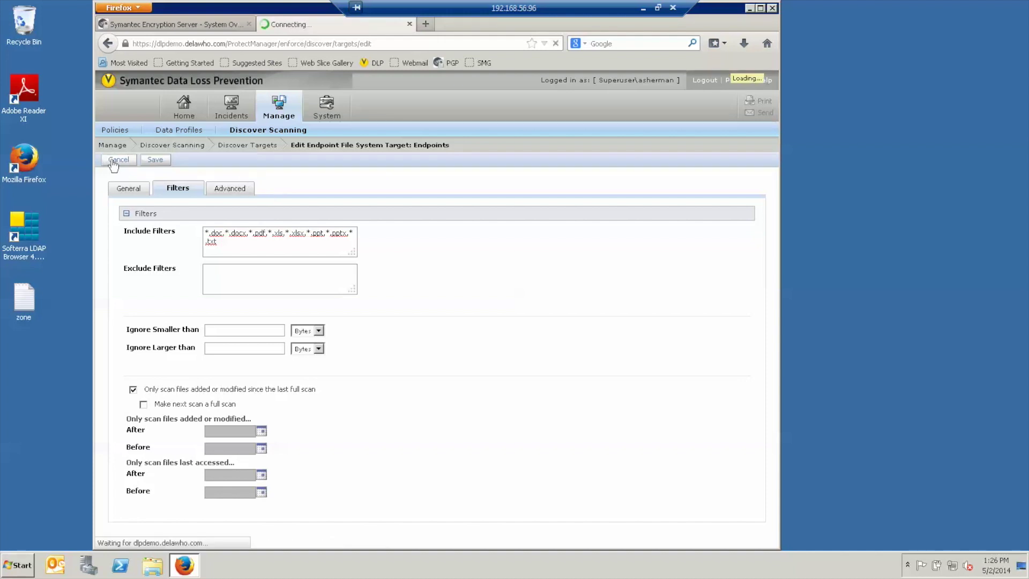
- Review the New Target options, dismiss them, and open the Discover incident reports
{"action": "left_click", "coordinate": [148, 169]}
{"action": "mouse_move", "coordinate": [156, 328]}
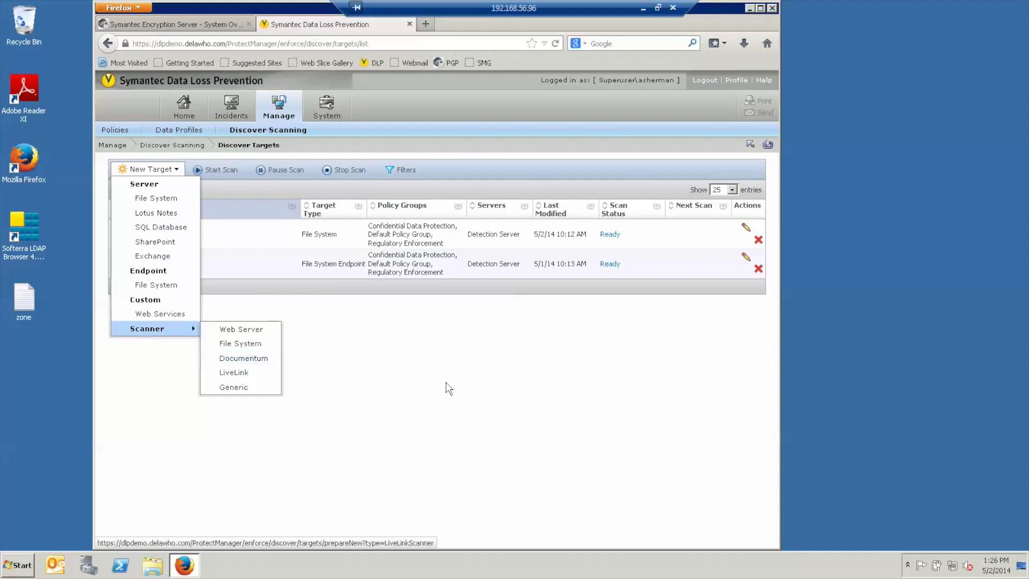
{"action": "left_click", "coordinate": [457, 405]}
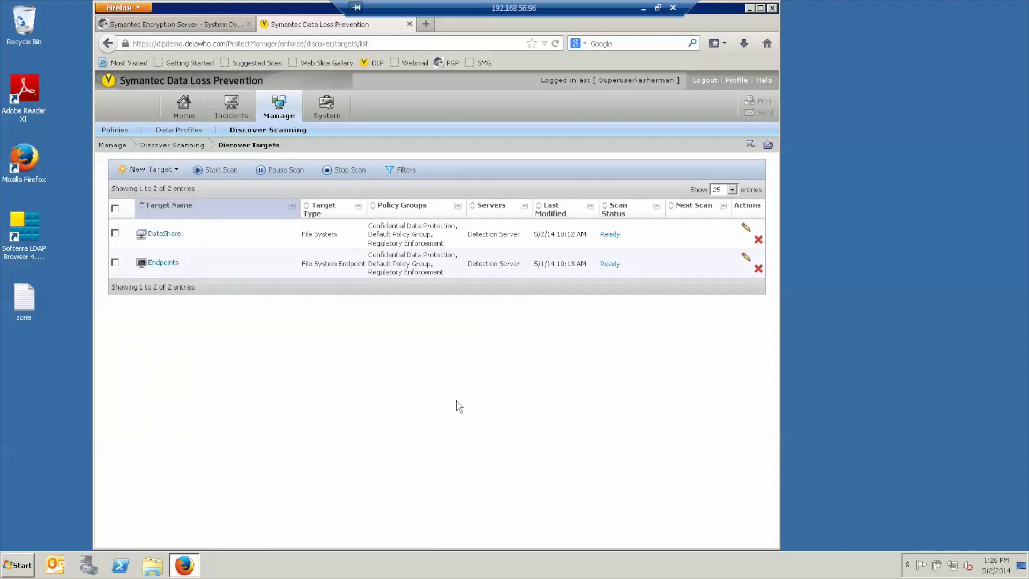
{"action": "mouse_move", "coordinate": [235, 110]}
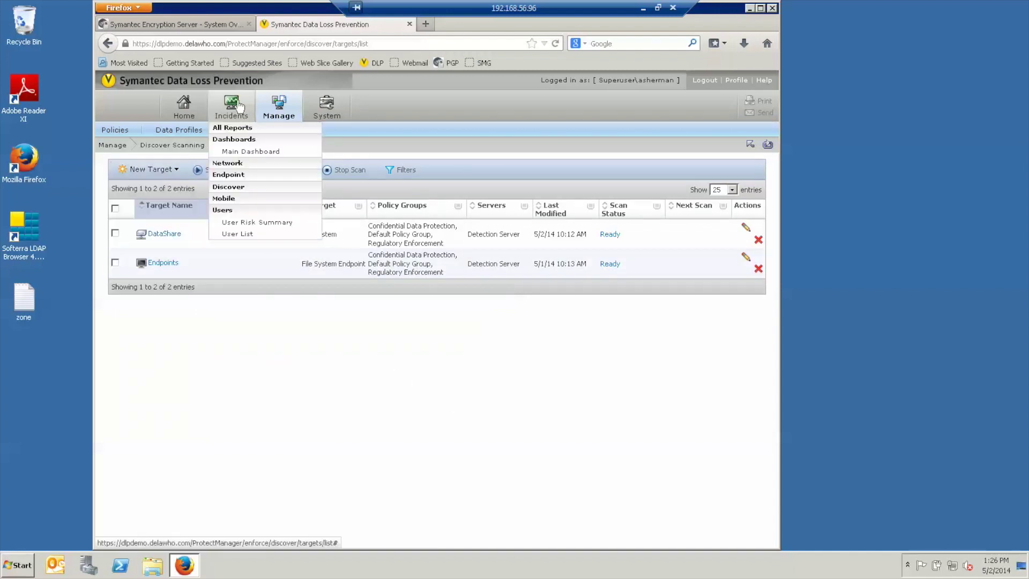
{"action": "left_click", "coordinate": [229, 192]}
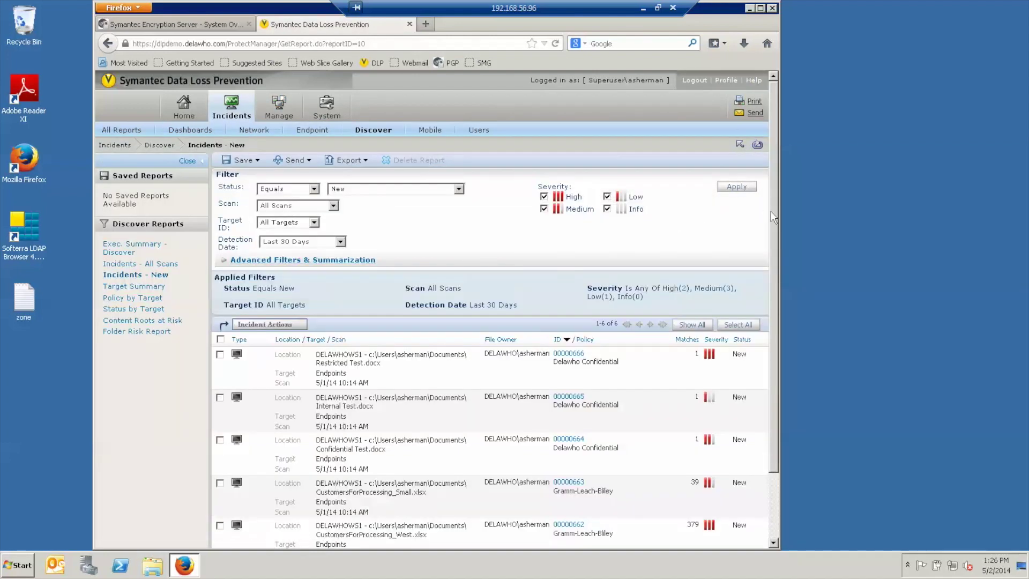
- Scroll the six new Endpoints incidents and open incident 00000666's details
{"action": "left_click_drag", "start_coordinate": [776, 241], "coordinate": [776, 273]}
{"action": "scroll", "coordinate": [776, 274], "scroll_direction": "down", "scroll_amount": 1}
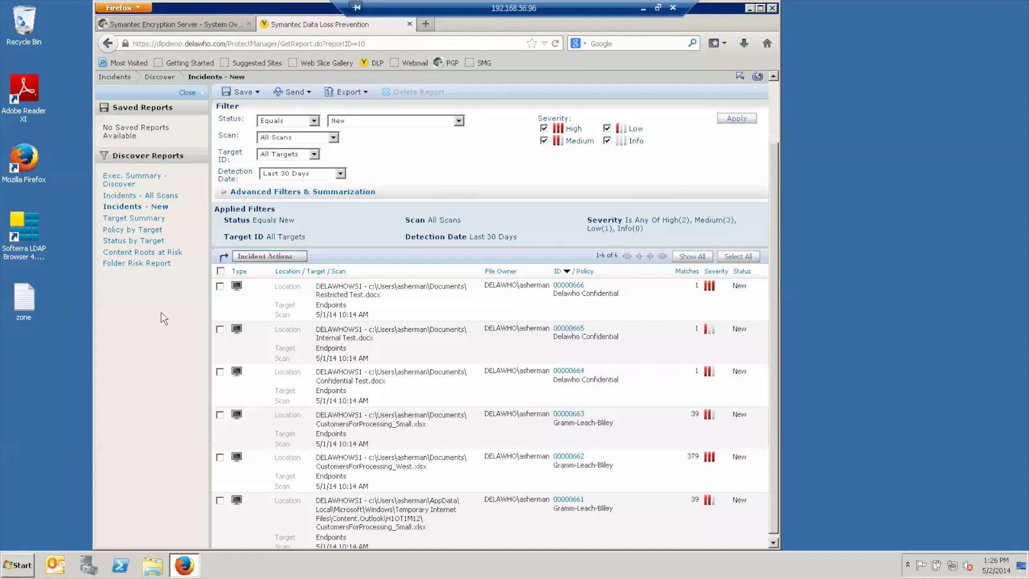
{"action": "left_click", "coordinate": [388, 293]}
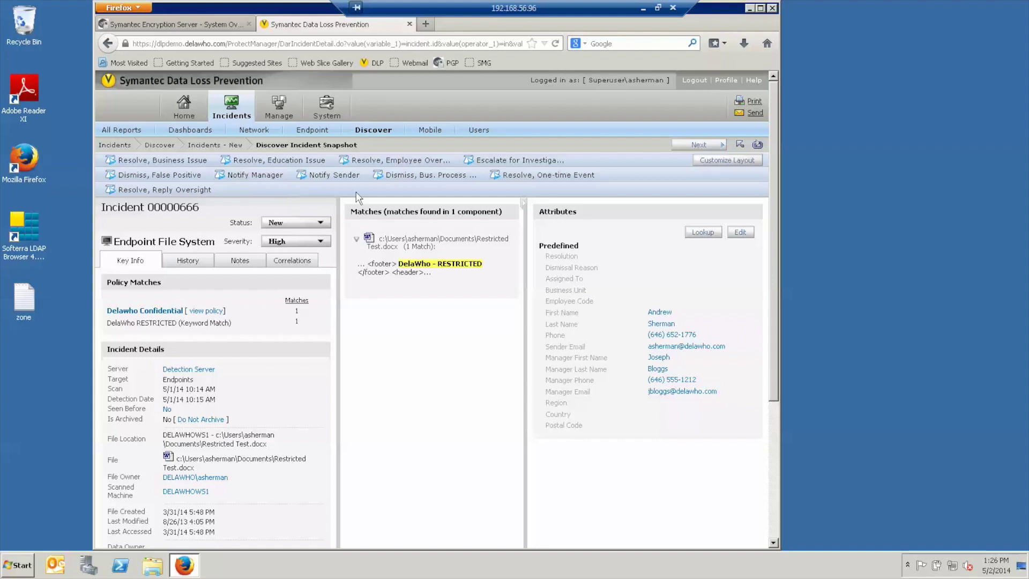
- Step through the next five incidents until endpoint incident 00000661 loads
{"action": "left_click", "coordinate": [691, 146]}
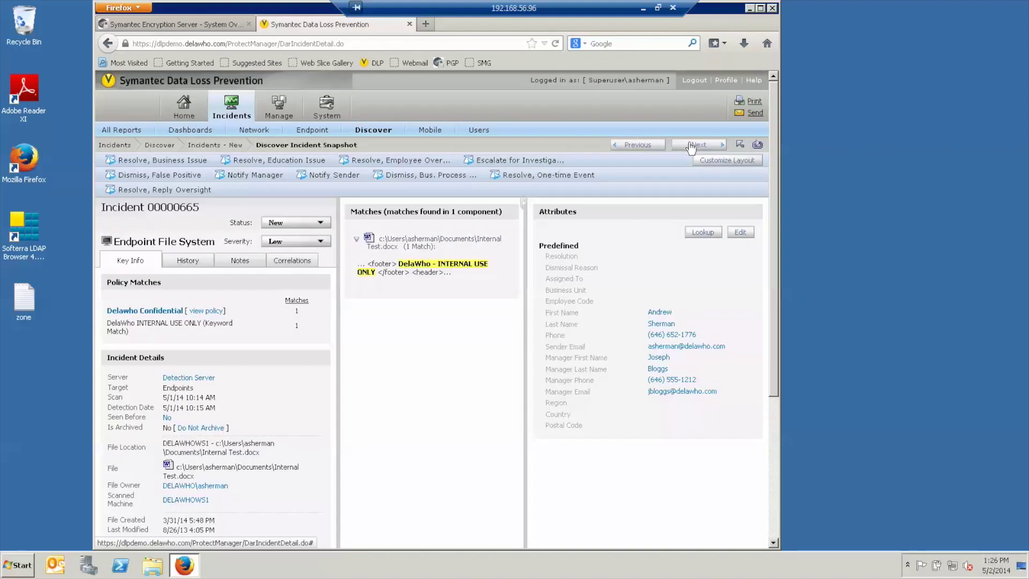
{"action": "left_click", "coordinate": [691, 146]}
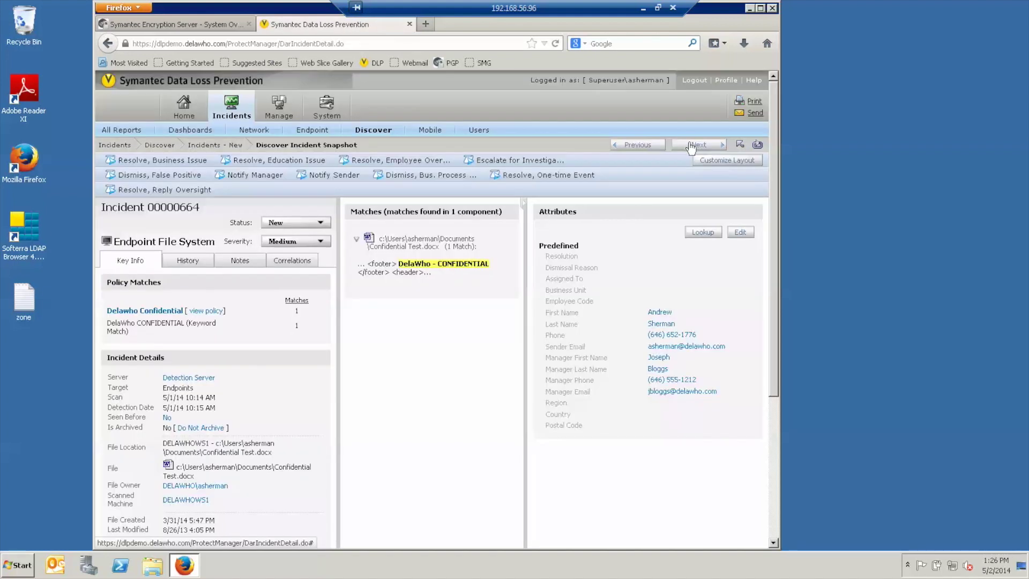
{"action": "left_click", "coordinate": [692, 146]}
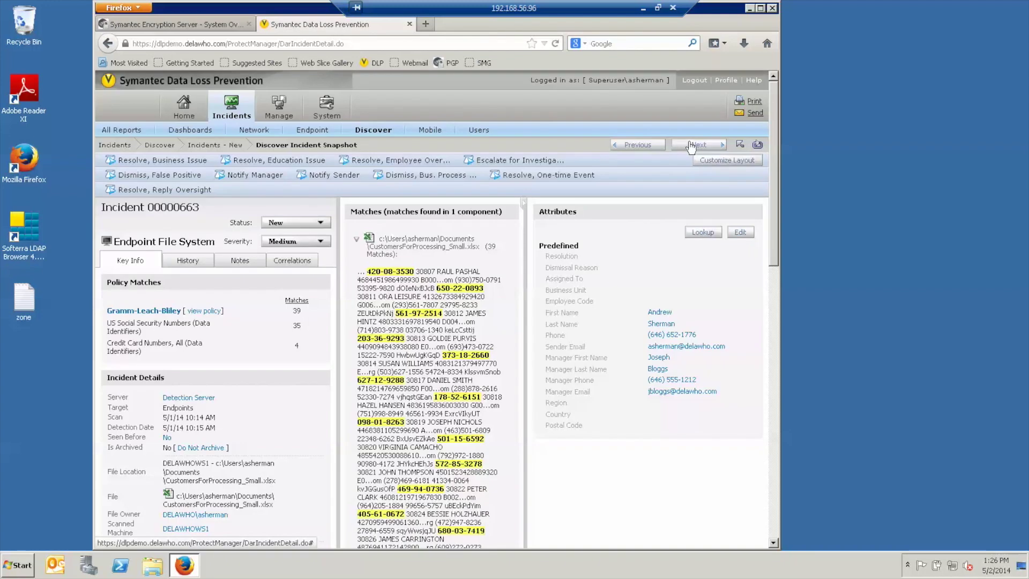
{"action": "left_click", "coordinate": [692, 146]}
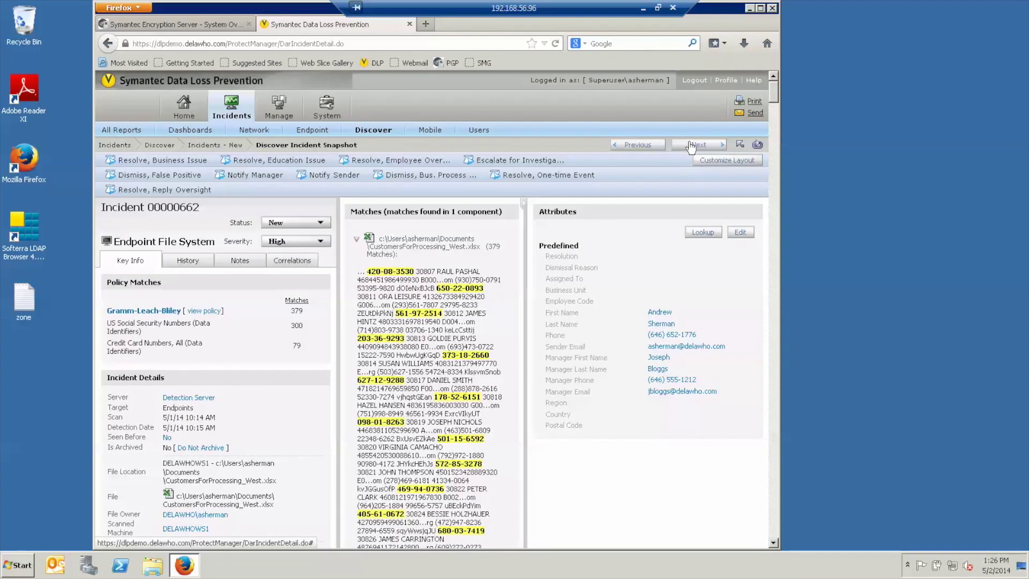
{"action": "left_click", "coordinate": [691, 146]}
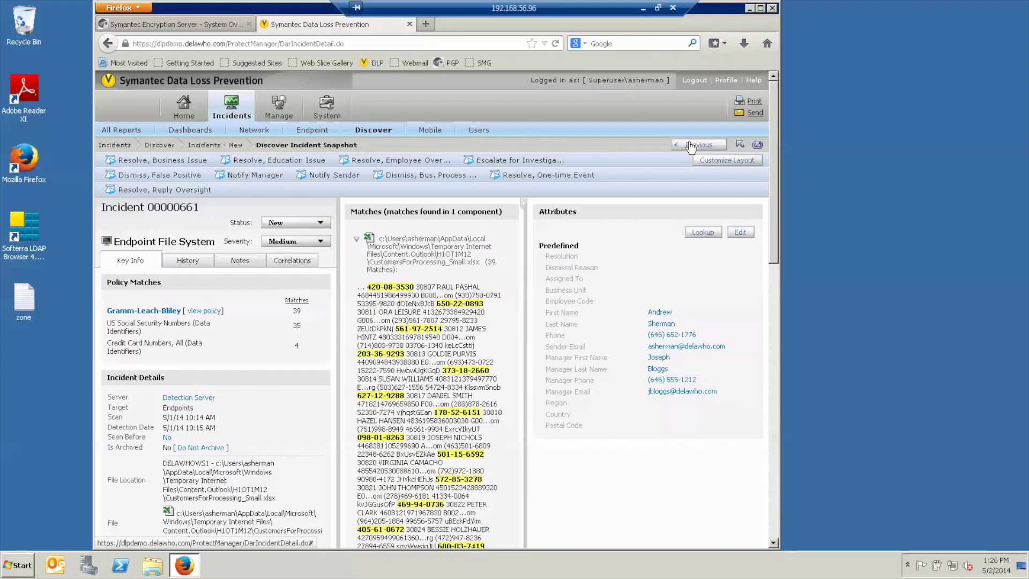
- Scroll through incident 00000661's details and return to the new-incidents list
{"action": "left_click_drag", "start_coordinate": [778, 233], "coordinate": [775, 294]}
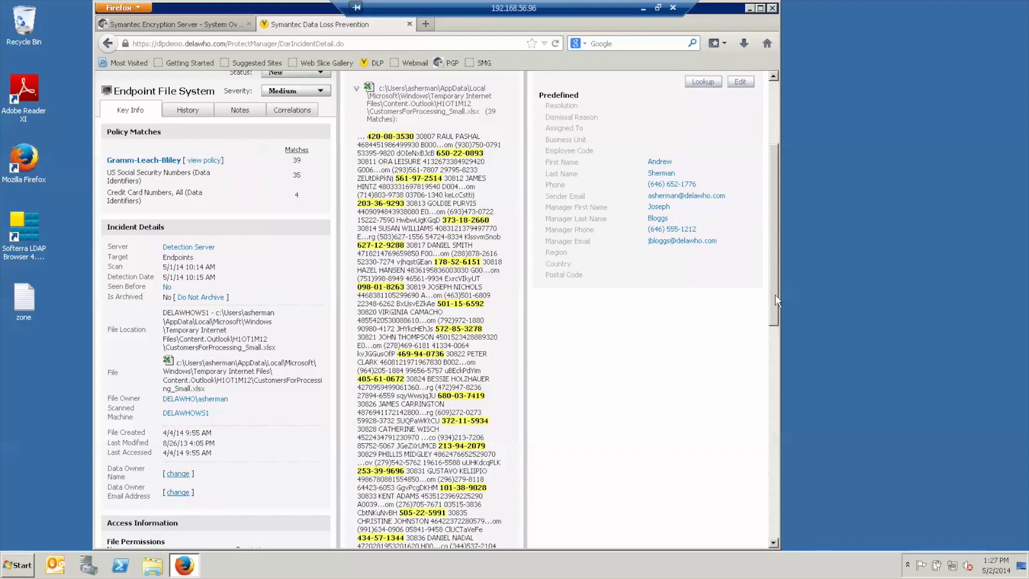
{"action": "left_click_drag", "start_coordinate": [775, 295], "coordinate": [775, 286]}
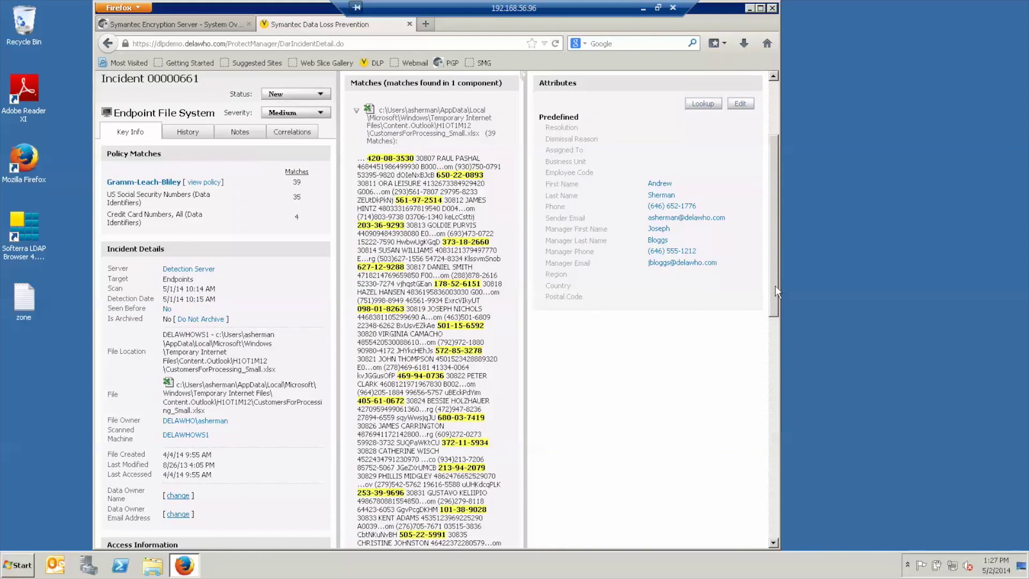
{"action": "left_click_drag", "start_coordinate": [775, 285], "coordinate": [781, 212]}
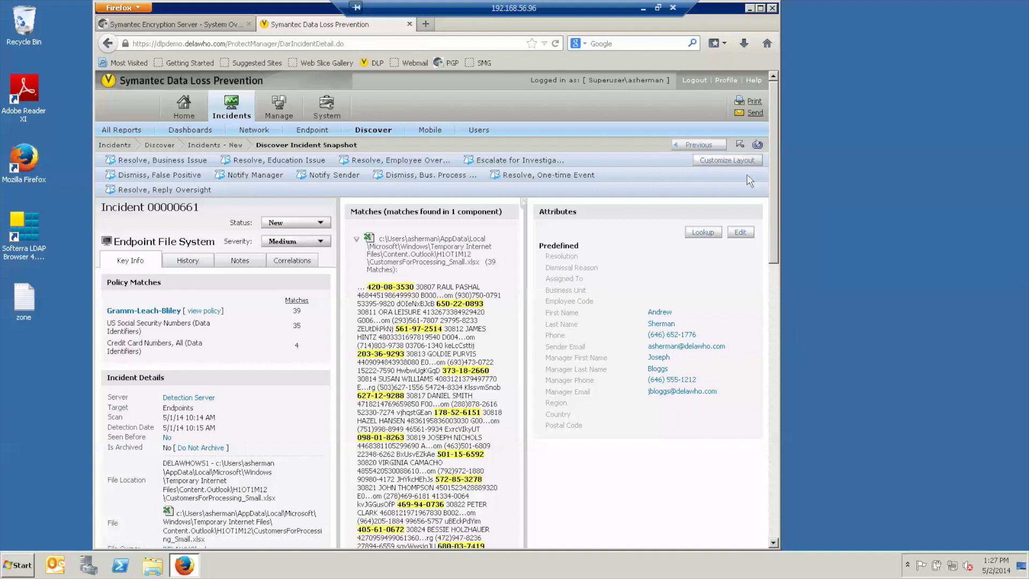
{"action": "left_click", "coordinate": [740, 144]}
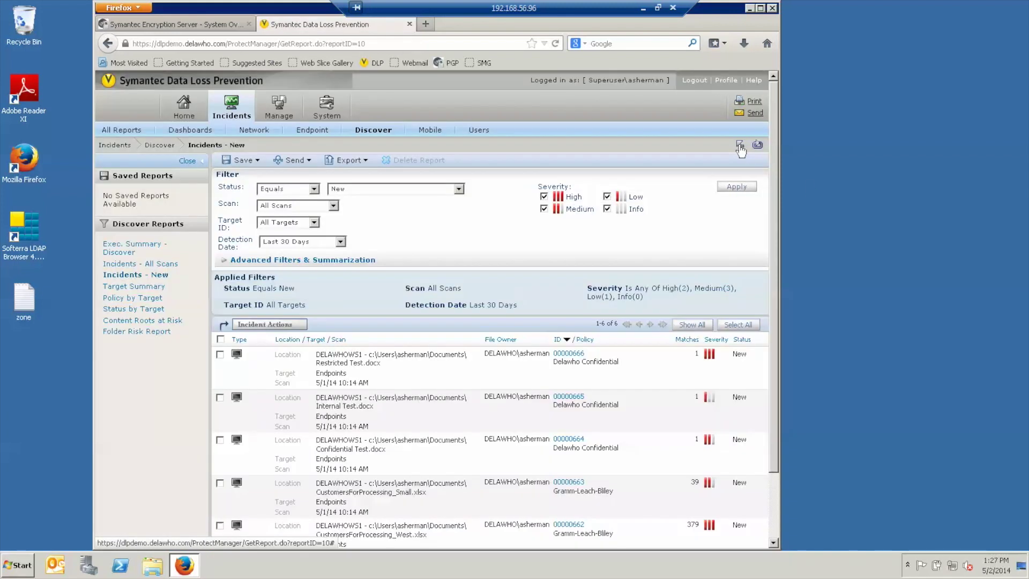
- Scroll the new-incidents rows, then go to the Discover Targets list under Manage
{"action": "left_click_drag", "start_coordinate": [773, 161], "coordinate": [786, 127]}
{"action": "mouse_move", "coordinate": [279, 108]}
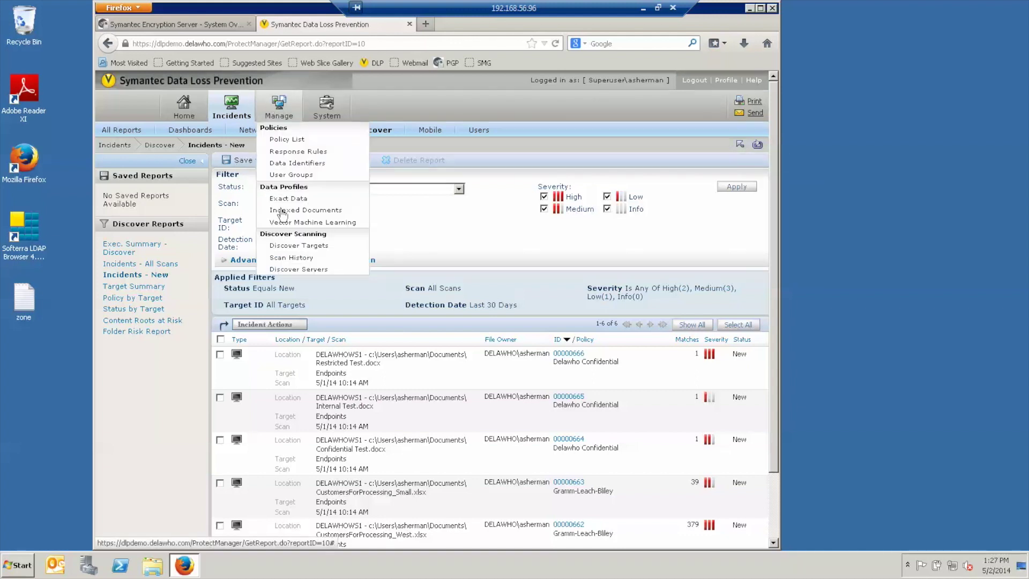
{"action": "left_click", "coordinate": [282, 249]}
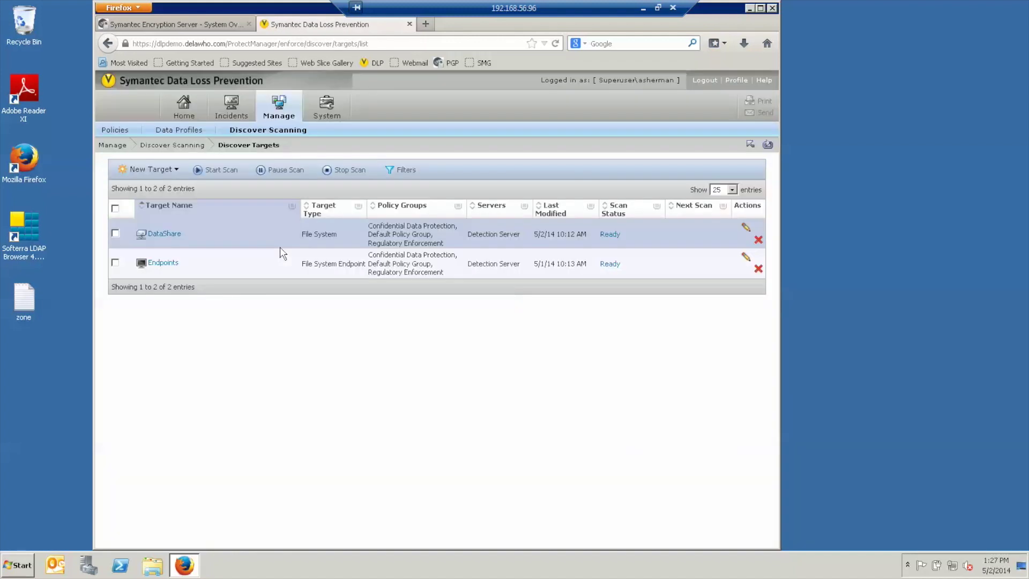
- Start a scan of the DataShare target and refresh until its status reads Ready
{"action": "left_click", "coordinate": [115, 232]}
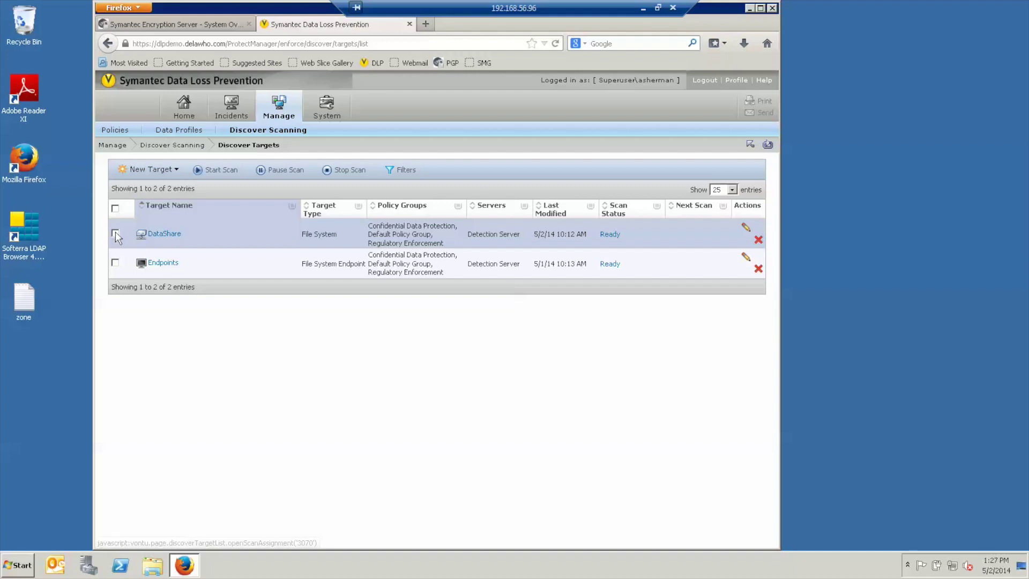
{"action": "left_click", "coordinate": [216, 170]}
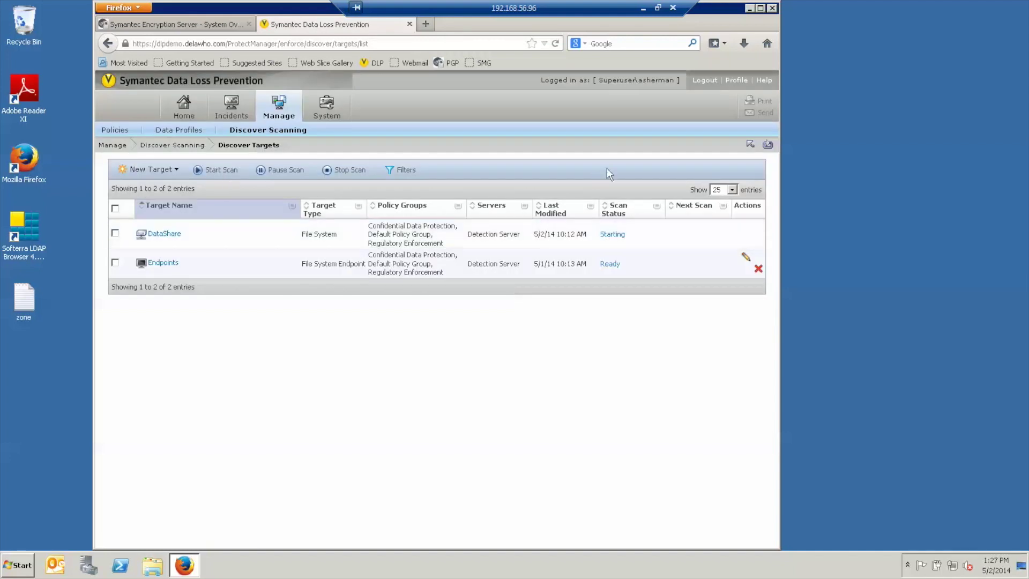
{"action": "left_click", "coordinate": [768, 144]}
{"action": "mouse_move", "coordinate": [230, 104]}
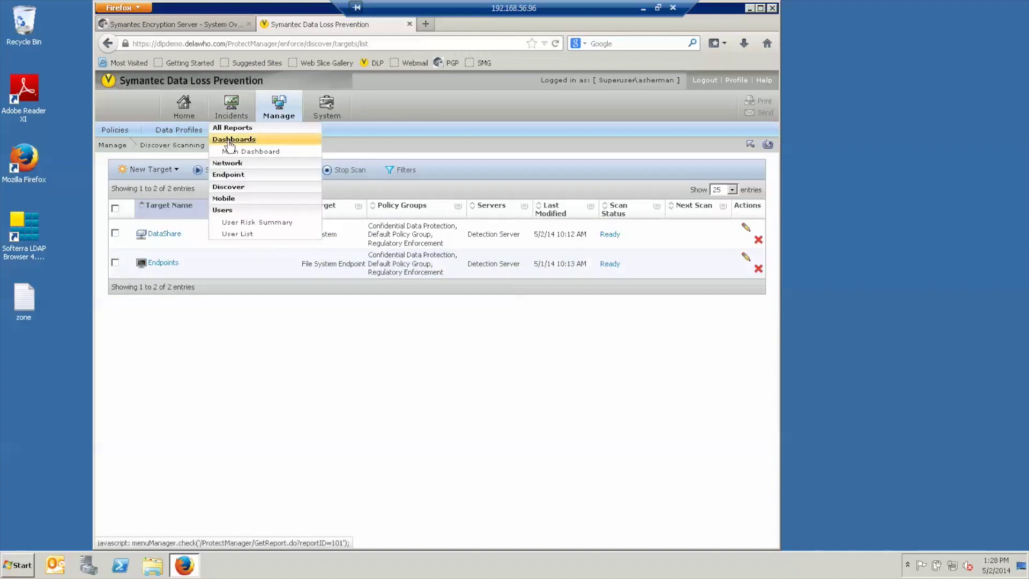
- Open the Discover new-incidents report, scroll its 11 rows, and open DataShare incident 00000700
{"action": "left_click", "coordinate": [226, 190]}
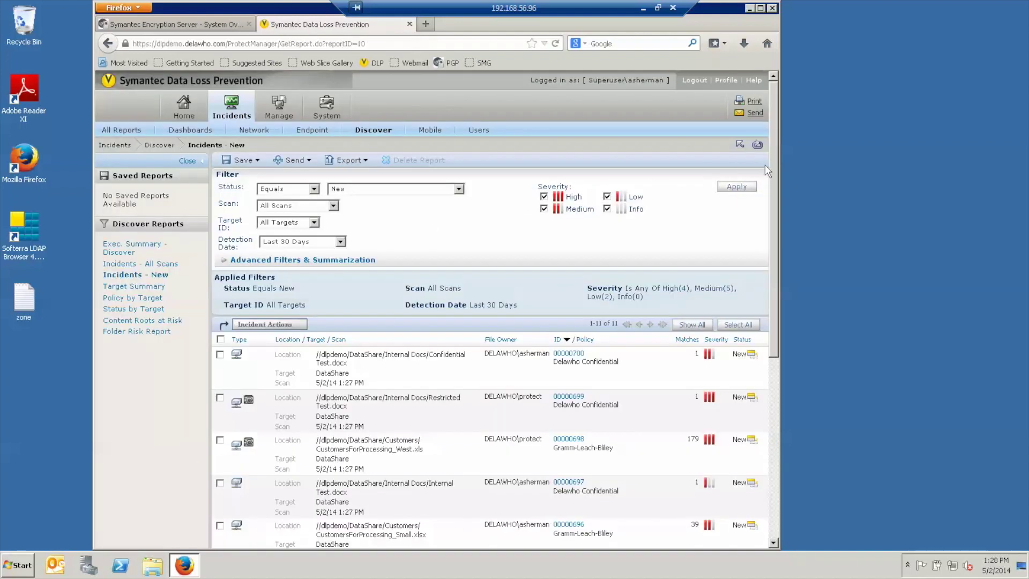
{"action": "left_click_drag", "start_coordinate": [771, 165], "coordinate": [770, 219]}
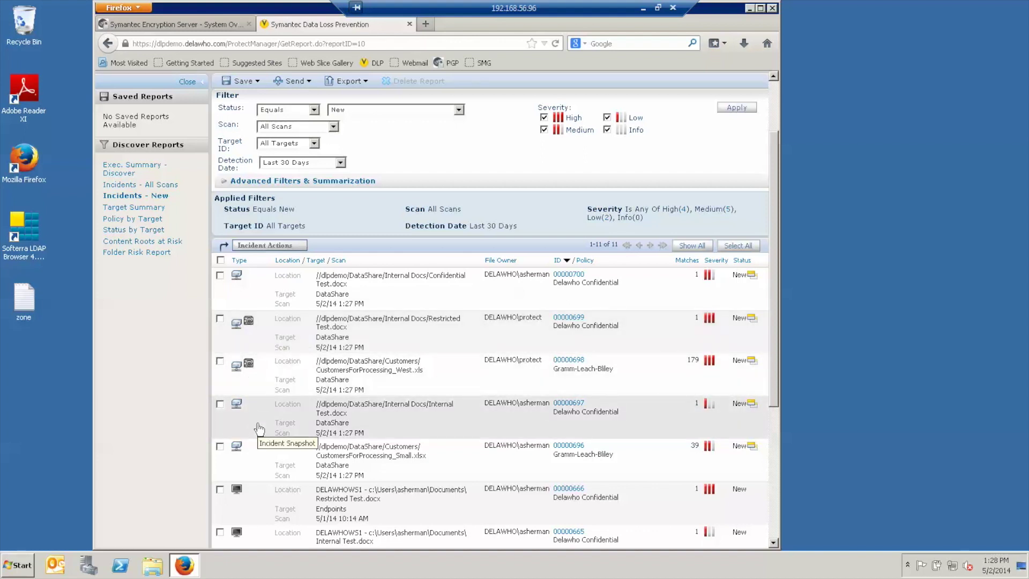
{"action": "left_click", "coordinate": [380, 285]}
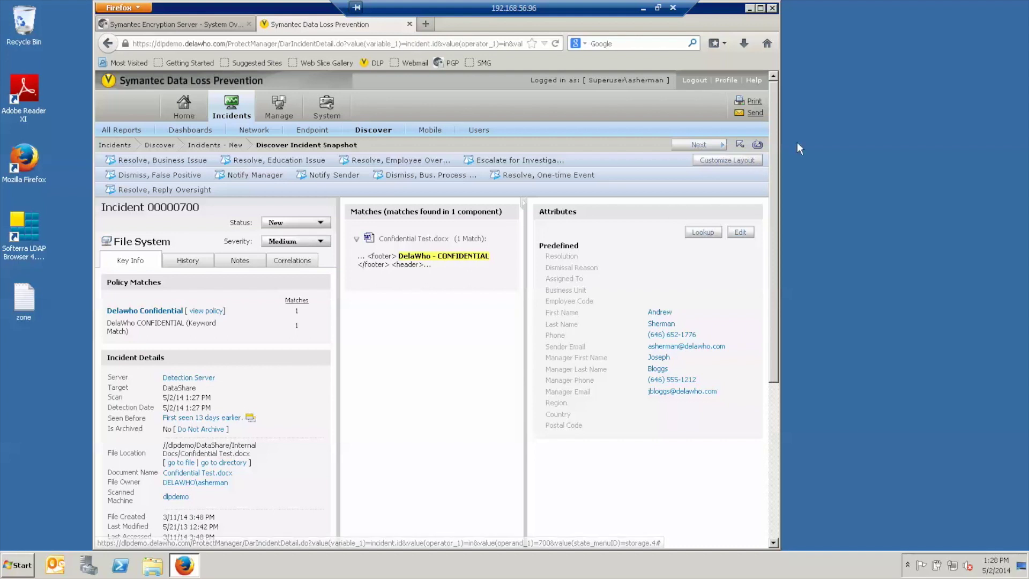
- Scroll through incident 00000700's Confidential Test.docx details, then advance to incident 00000699
{"action": "left_click_drag", "start_coordinate": [774, 140], "coordinate": [760, 277]}
{"action": "scroll", "coordinate": [753, 310], "scroll_direction": "down", "scroll_amount": 2}
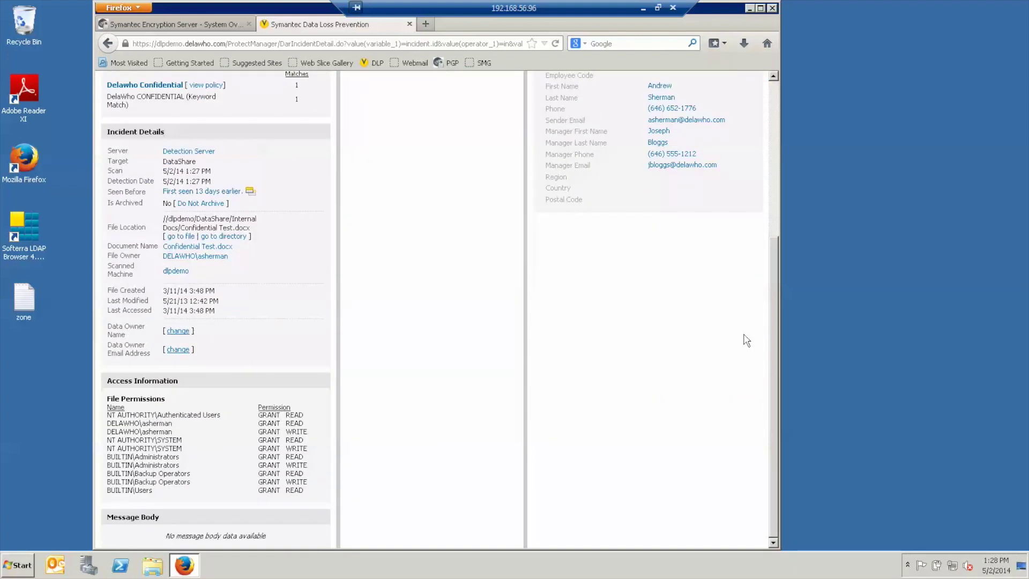
{"action": "scroll", "coordinate": [748, 298], "scroll_direction": "up", "scroll_amount": 1}
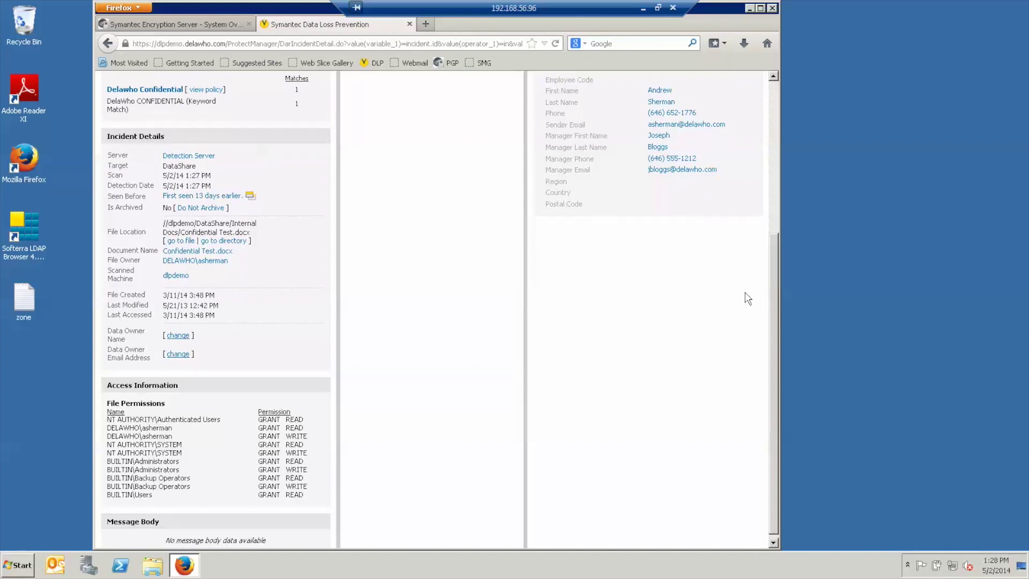
{"action": "scroll", "coordinate": [748, 299], "scroll_direction": "down", "scroll_amount": 1}
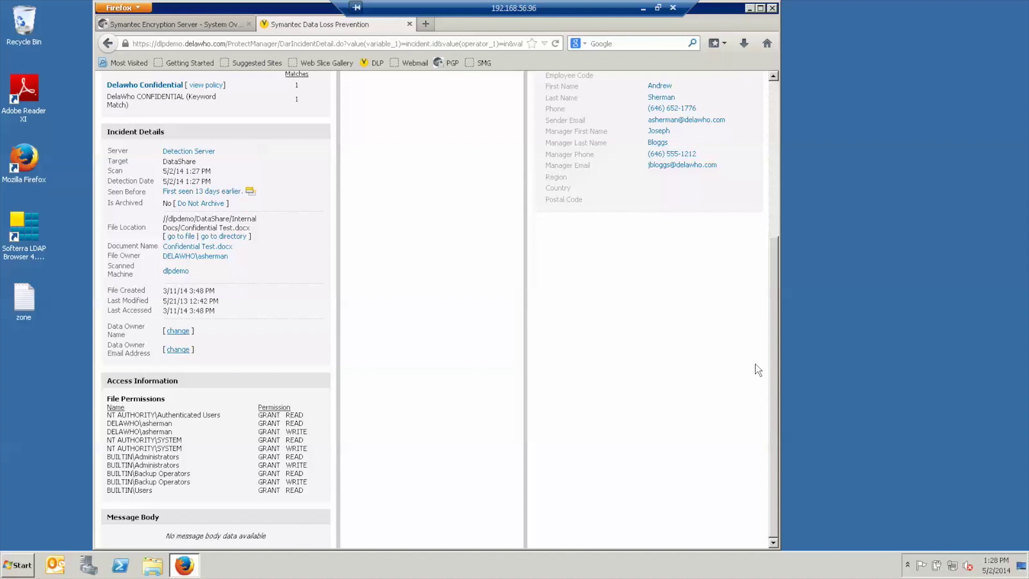
{"action": "left_click_drag", "start_coordinate": [774, 354], "coordinate": [786, 232]}
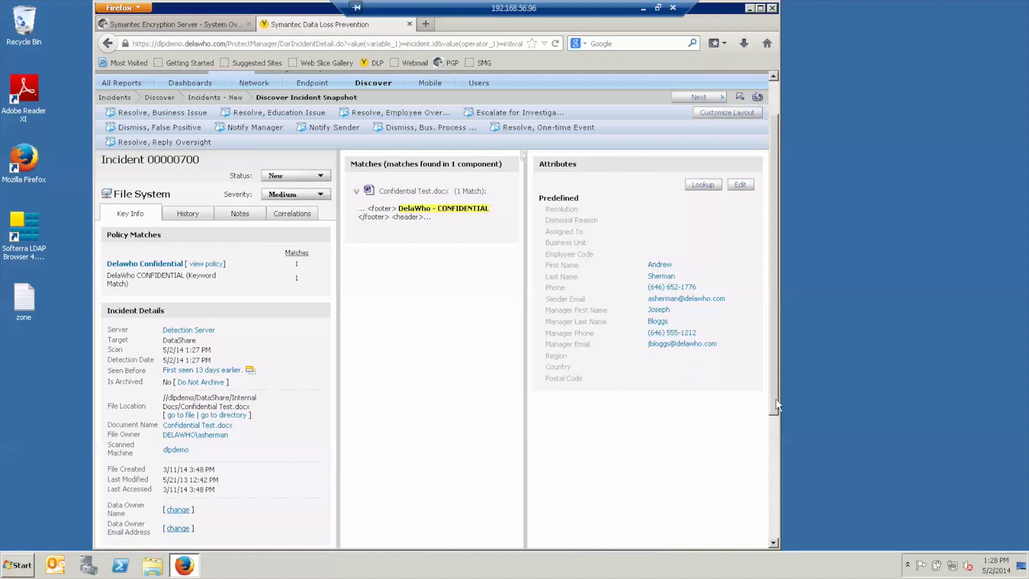
{"action": "left_click_drag", "start_coordinate": [777, 406], "coordinate": [777, 380]}
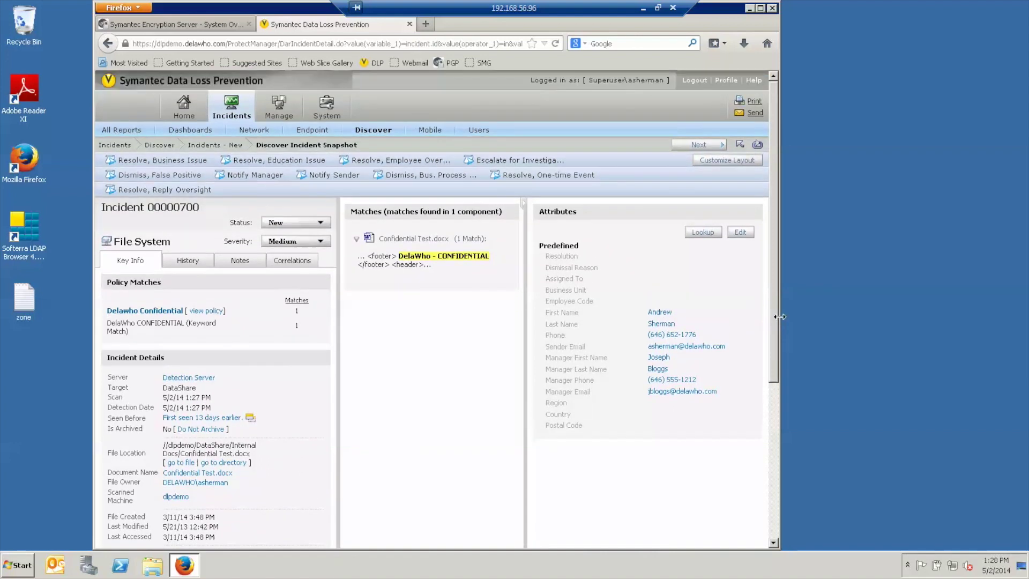
{"action": "left_click", "coordinate": [710, 146]}
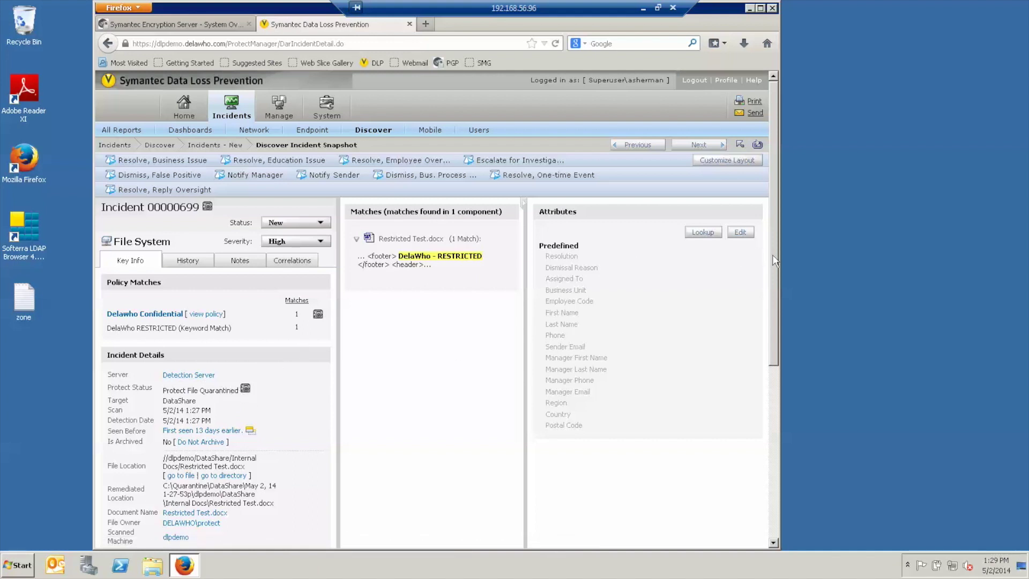
- Scroll through quarantined incident 00000699's details, then return to the 11-incident report
{"action": "left_click_drag", "start_coordinate": [772, 255], "coordinate": [761, 334]}
{"action": "scroll", "coordinate": [762, 334], "scroll_direction": "down", "scroll_amount": 1}
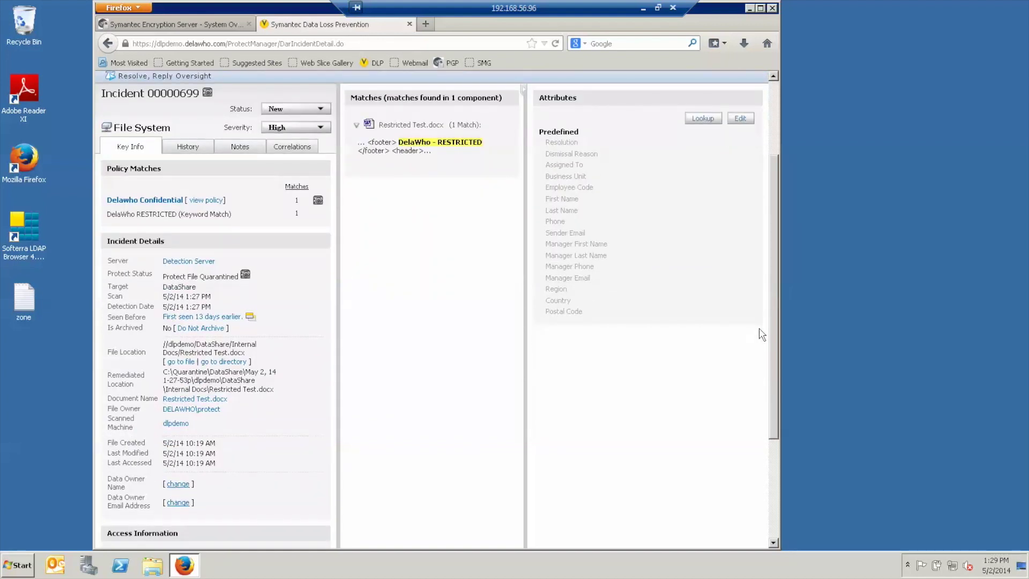
{"action": "scroll", "coordinate": [761, 336], "scroll_direction": "down", "scroll_amount": 1}
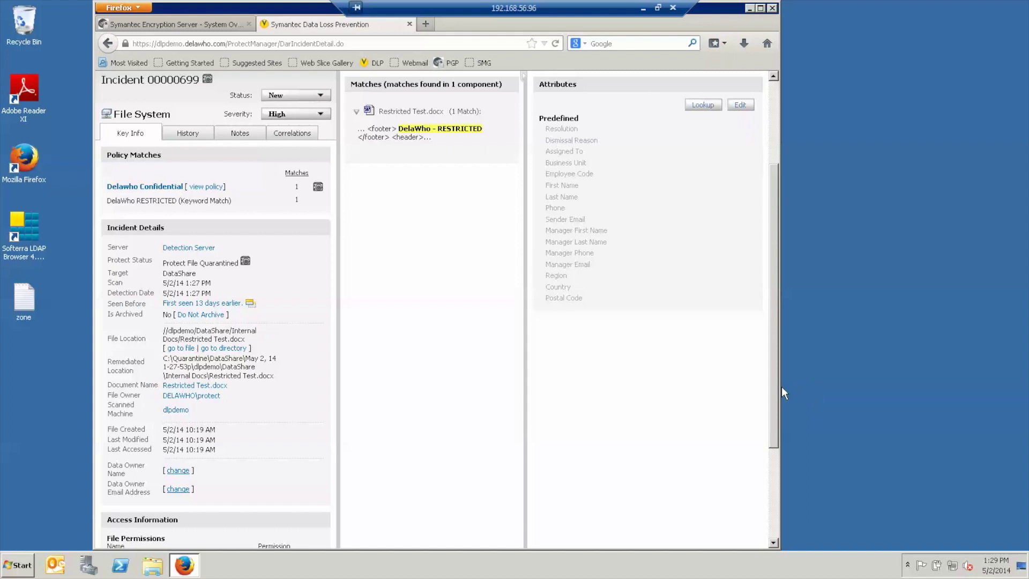
{"action": "left_click_drag", "start_coordinate": [774, 386], "coordinate": [769, 196]}
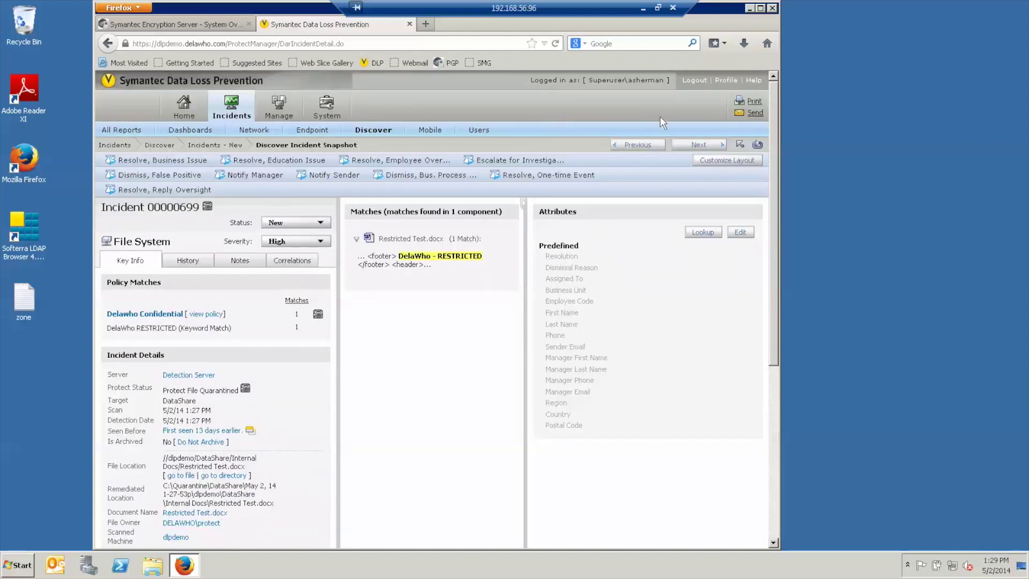
{"action": "left_click", "coordinate": [741, 146]}
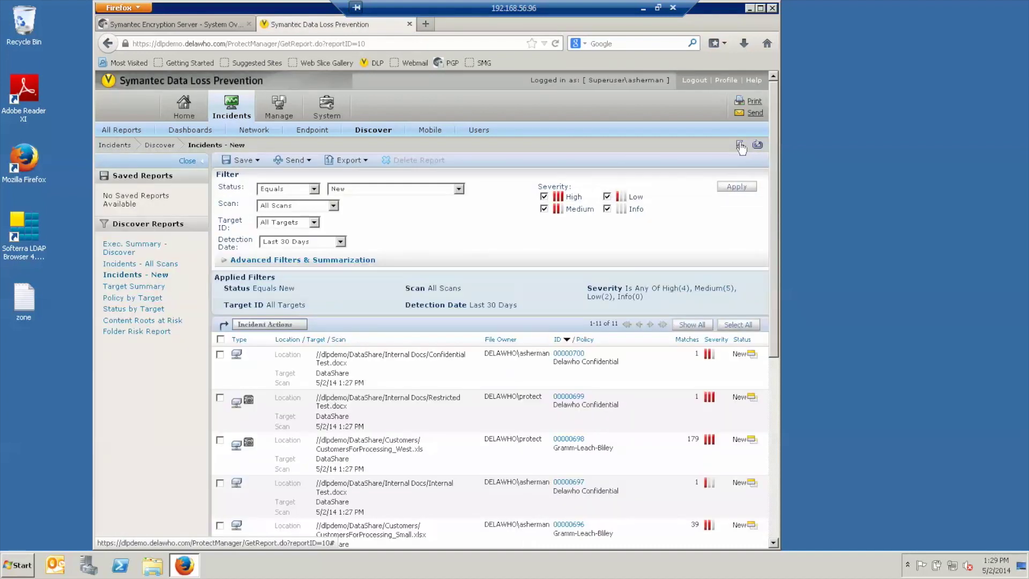
- Open incident 00000698 for CustomersForProcessing_West.xls, quarantined with 179 Gramm-Leach-Bliley matches
{"action": "left_click_drag", "start_coordinate": [775, 208], "coordinate": [771, 287]}
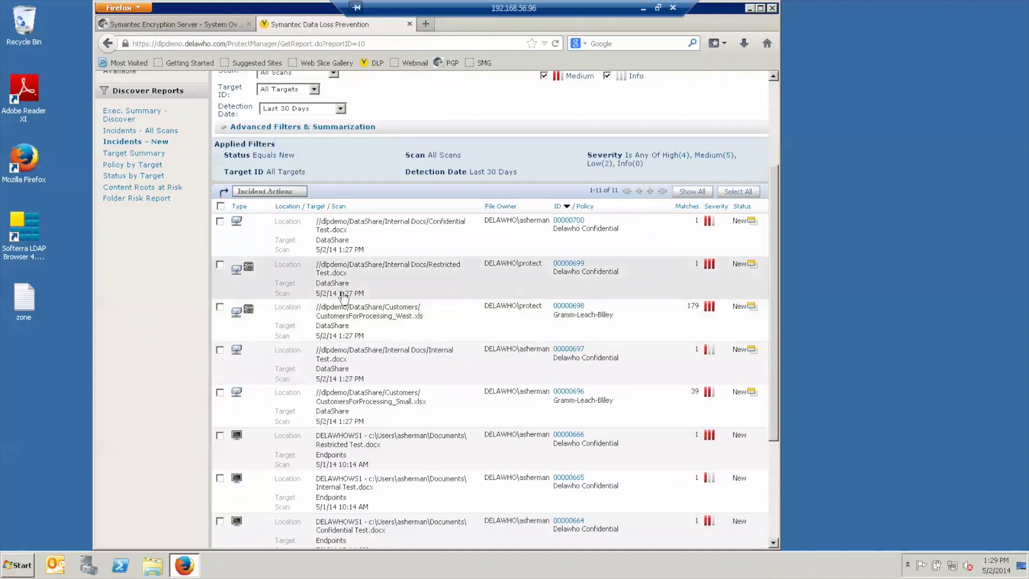
{"action": "left_click", "coordinate": [350, 311]}
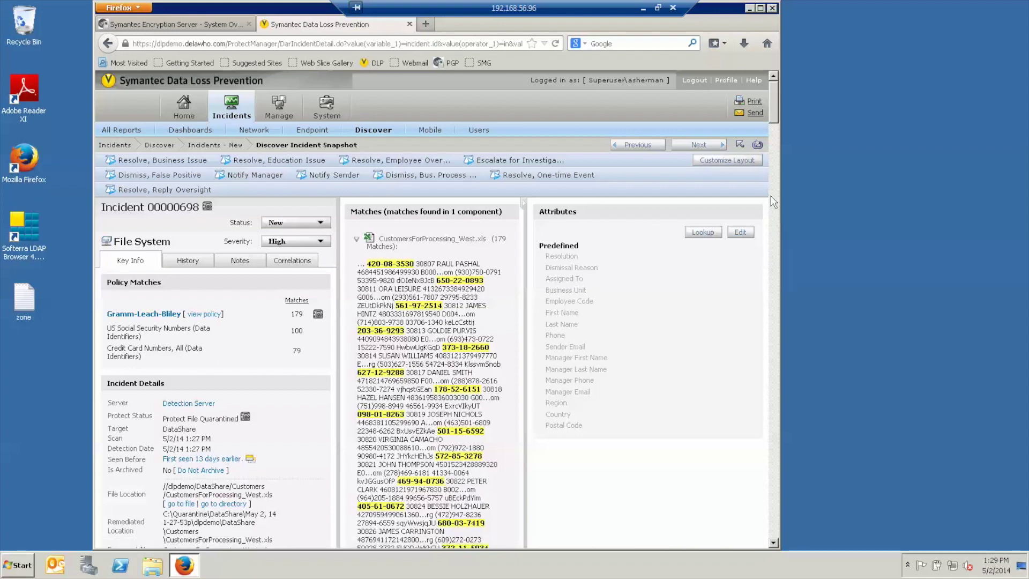
{"action": "left_click_drag", "start_coordinate": [774, 111], "coordinate": [778, 62]}
- In Windows Explorer, go to the DataShare share and open its Customers folder
{"action": "left_click", "coordinate": [151, 570]}
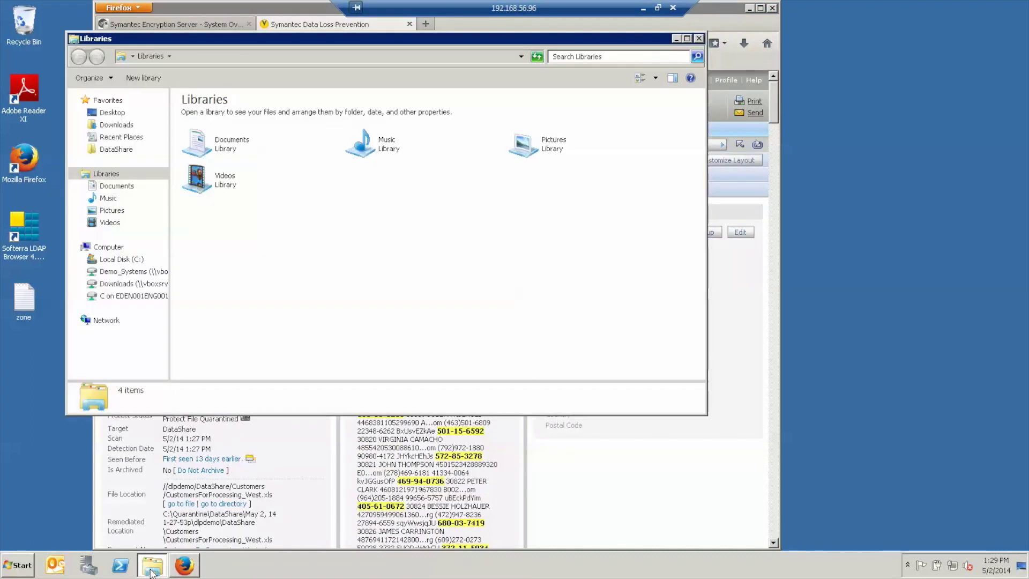
{"action": "left_click", "coordinate": [113, 150]}
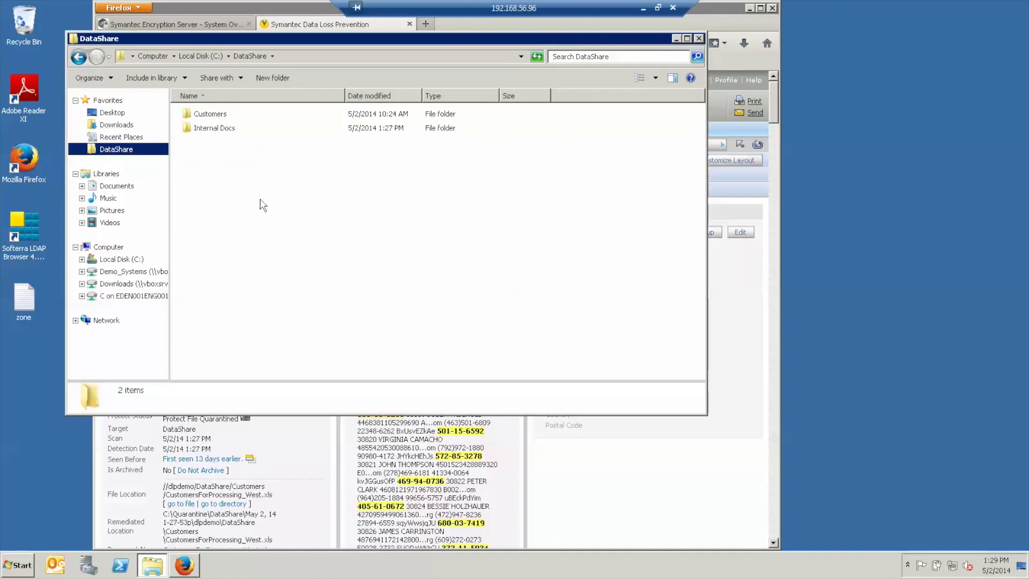
{"action": "left_click_drag", "start_coordinate": [262, 205], "coordinate": [211, 110]}
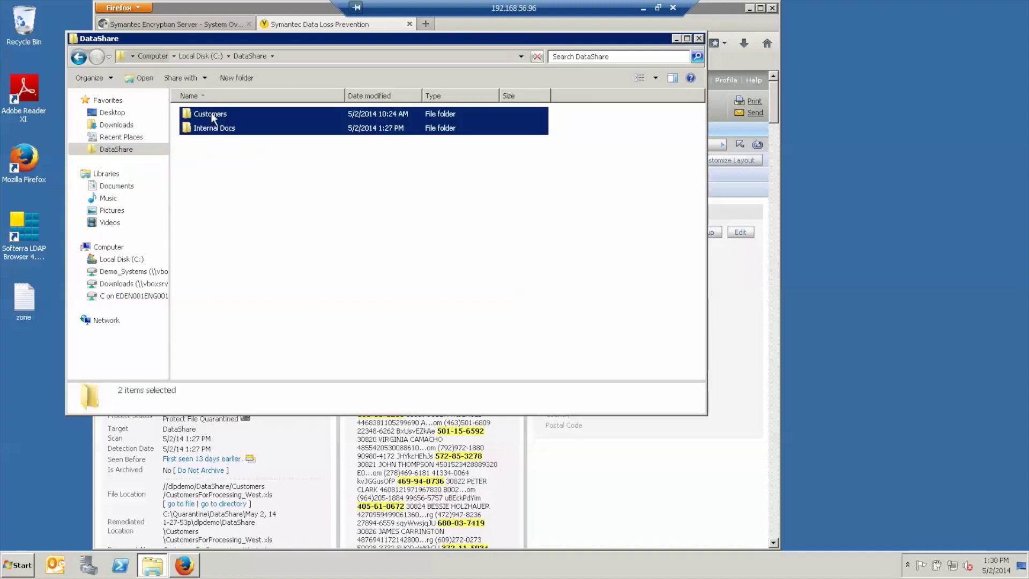
{"action": "double_click", "coordinate": [213, 116]}
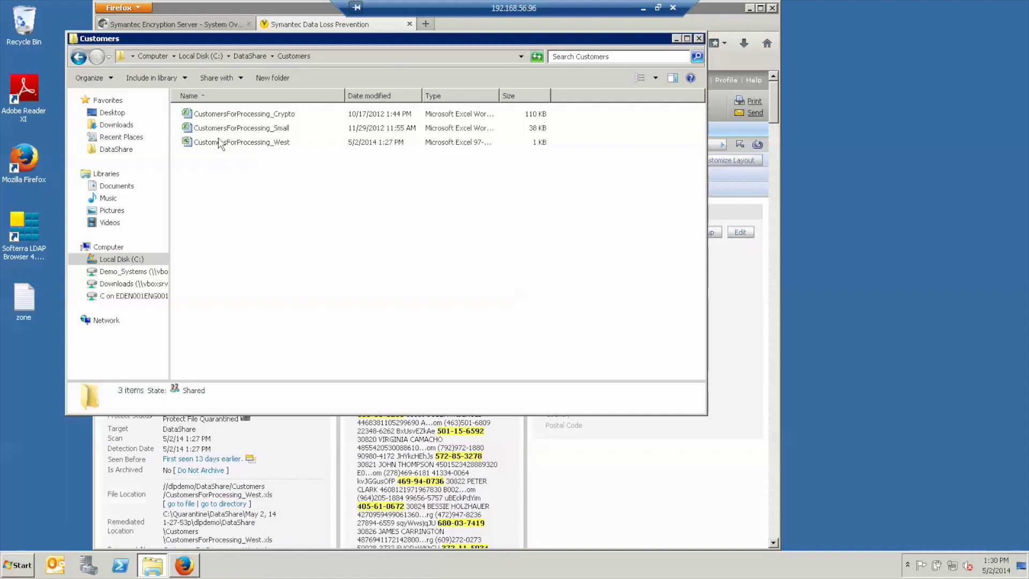
- Try opening CustomersForProcessing_West.xls in Excel, decline the format warning, and close the empty Excel window
{"action": "left_click", "coordinate": [219, 144]}
{"action": "right_click", "coordinate": [219, 144]}
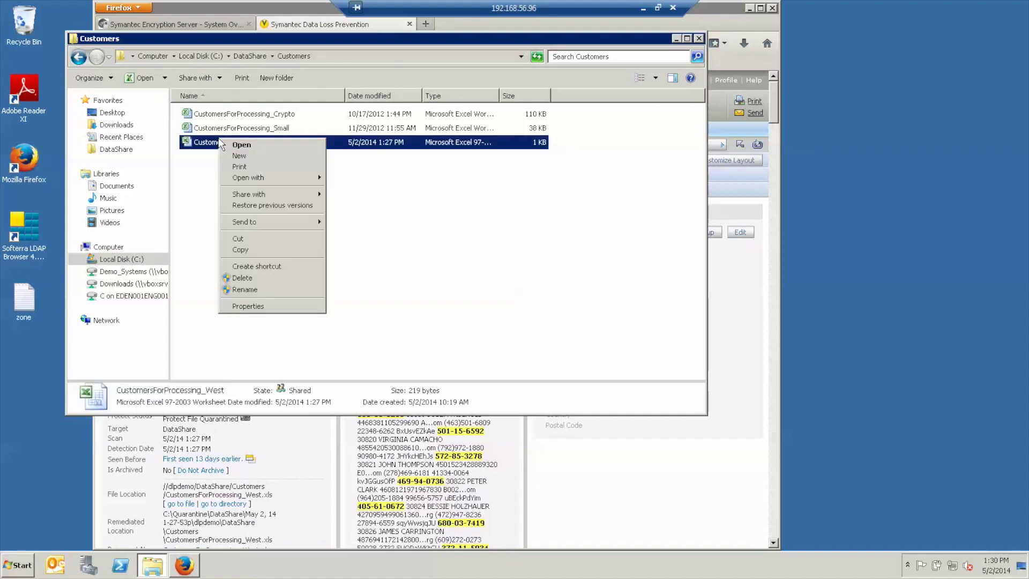
{"action": "left_click", "coordinate": [238, 146]}
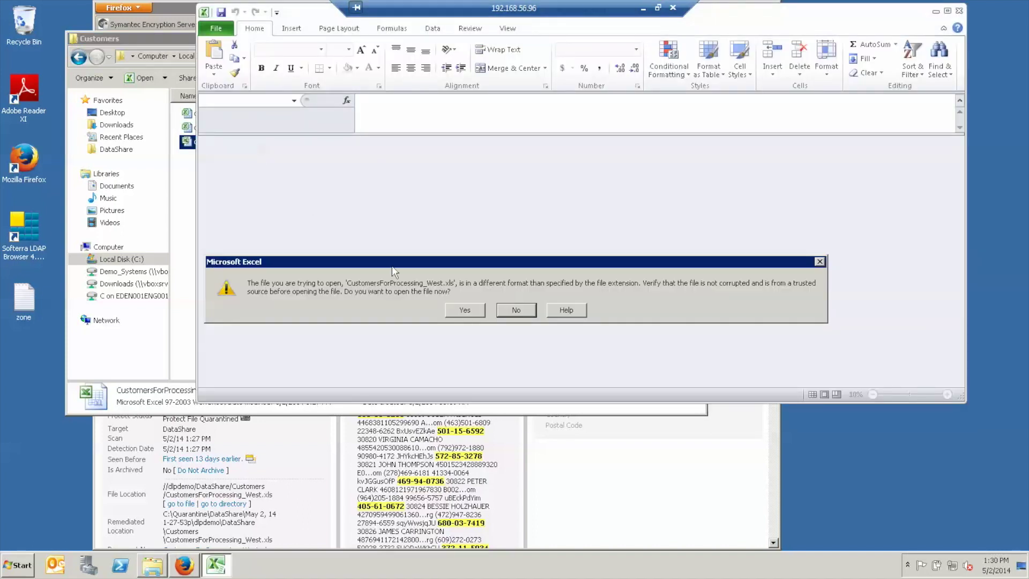
{"action": "left_click", "coordinate": [523, 313]}
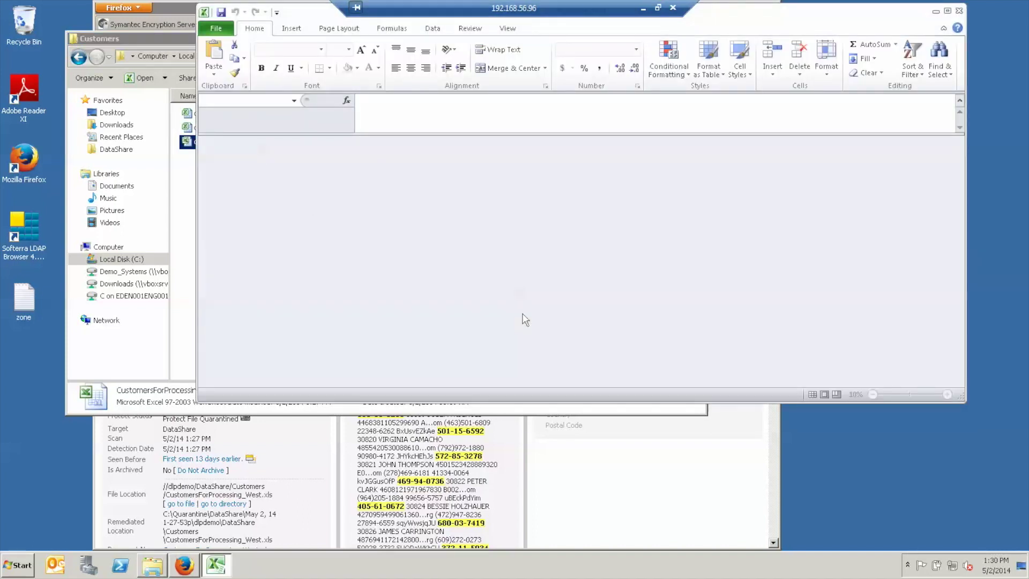
{"action": "left_click", "coordinate": [960, 11]}
{"action": "right_click", "coordinate": [290, 142]}
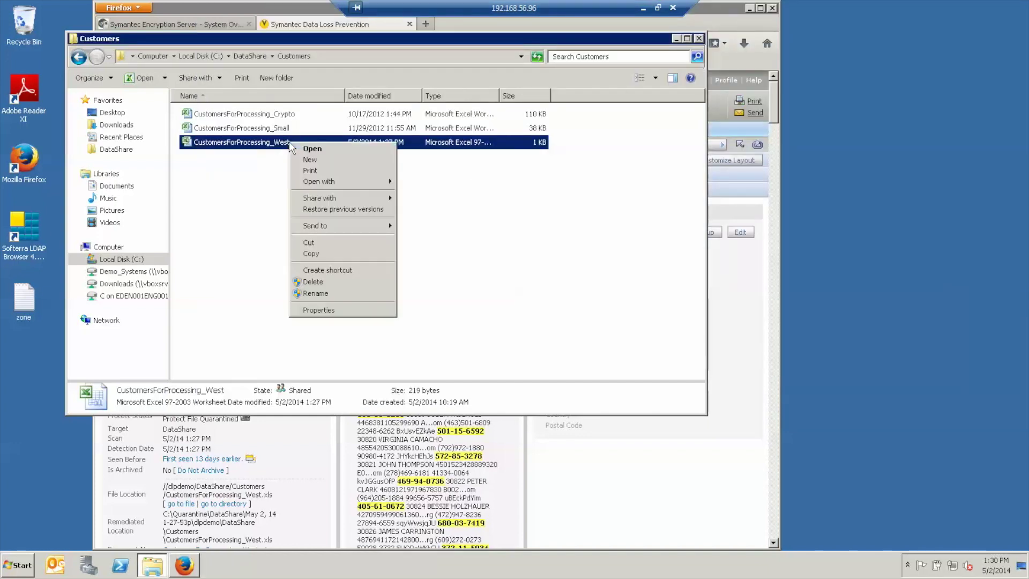
{"action": "mouse_move", "coordinate": [310, 183]}
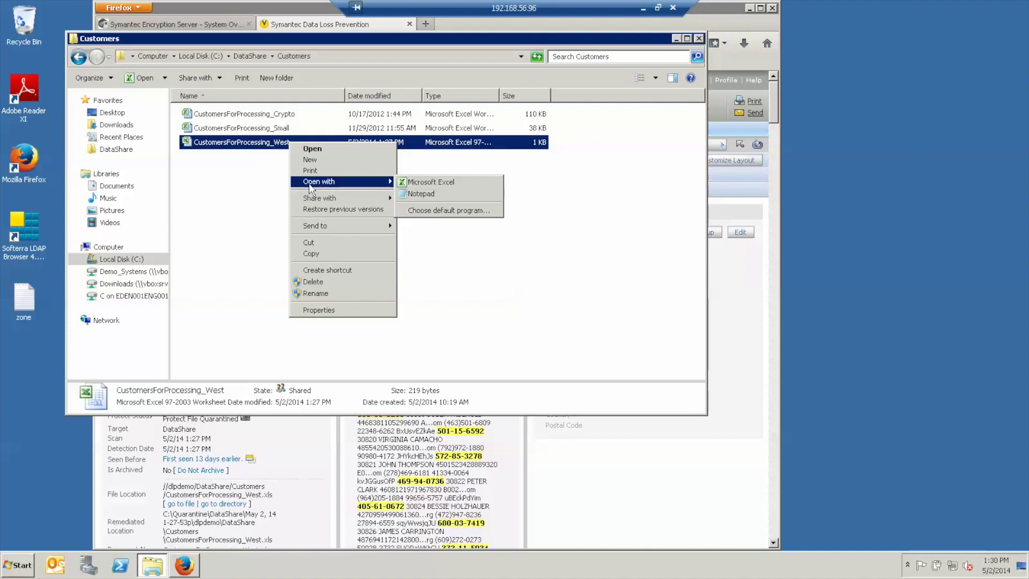
{"action": "left_click", "coordinate": [420, 191]}
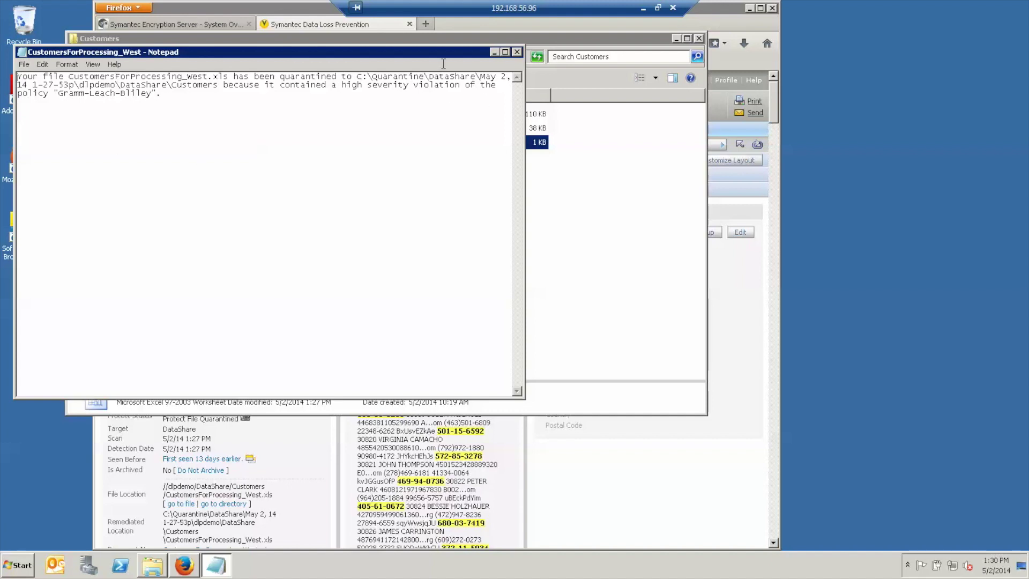
{"action": "left_click", "coordinate": [516, 51]}
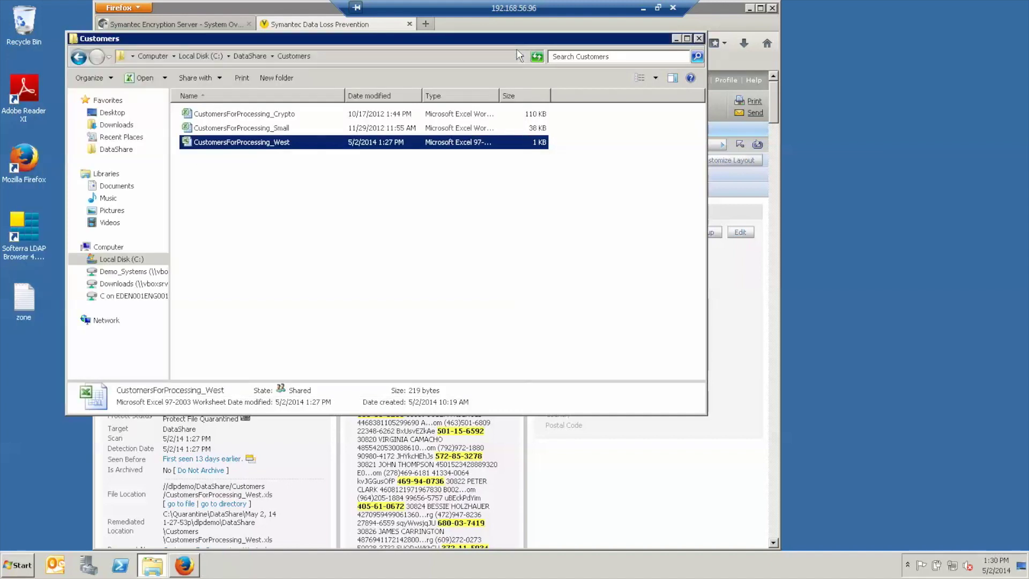
- View CustomersForProcessing_Small in Excel, close it, and return to the DataShare folder
{"action": "double_click", "coordinate": [271, 129]}
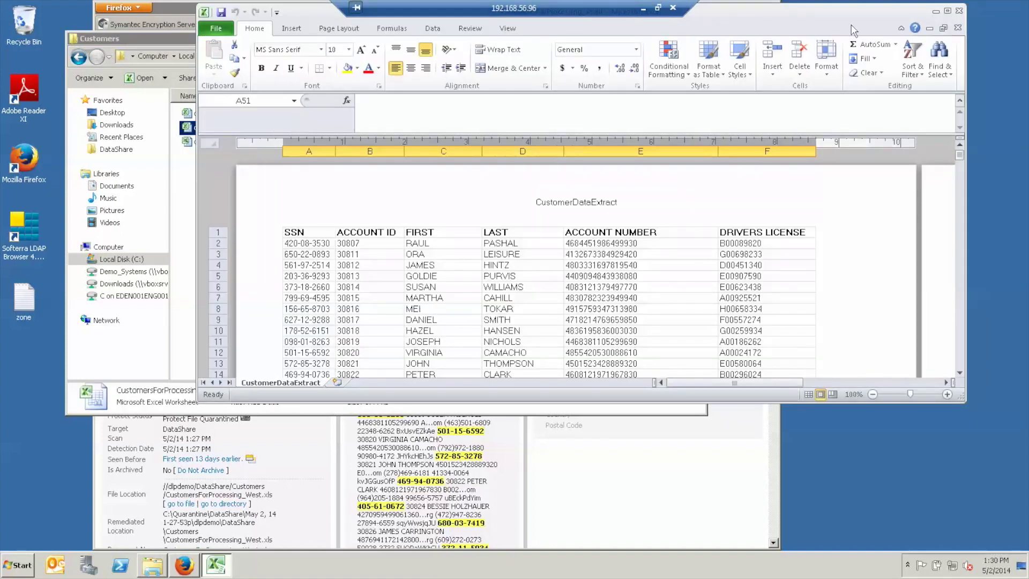
{"action": "left_click", "coordinate": [959, 11]}
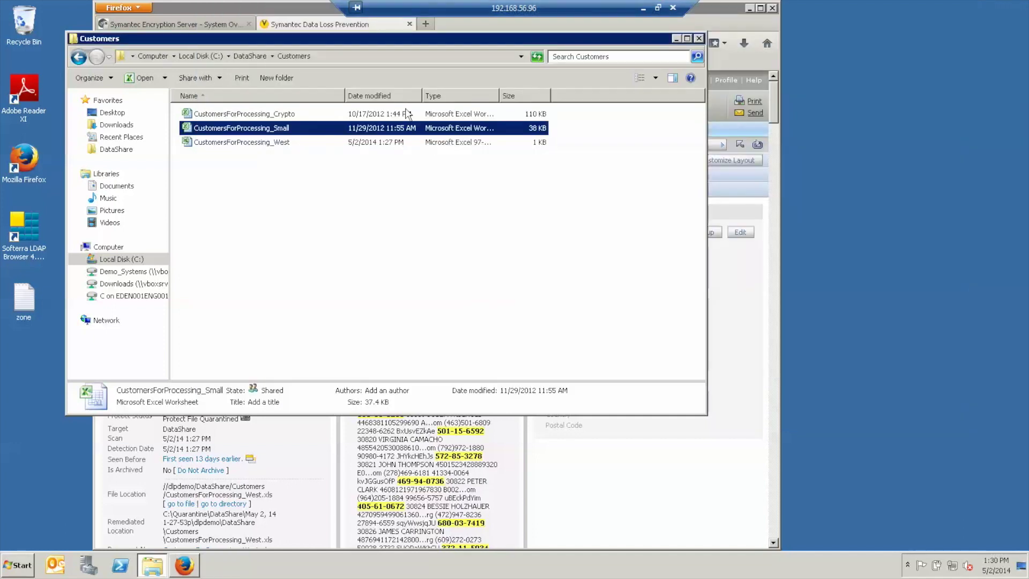
{"action": "left_click", "coordinate": [250, 56]}
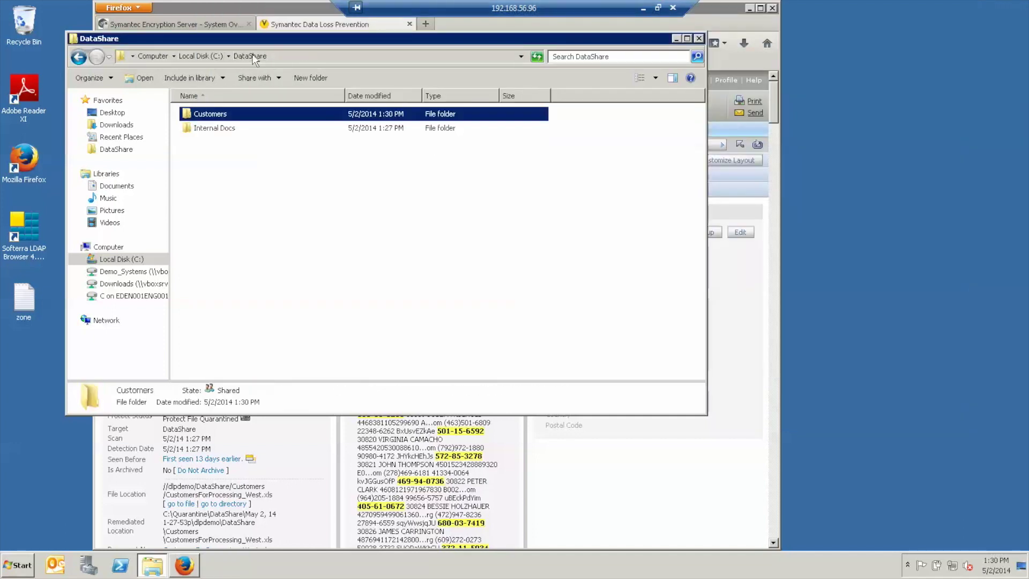
- Read the Restricted Test.docx quarantine notice in Internal Docs, then close Notepad and Explorer
{"action": "double_click", "coordinate": [217, 129]}
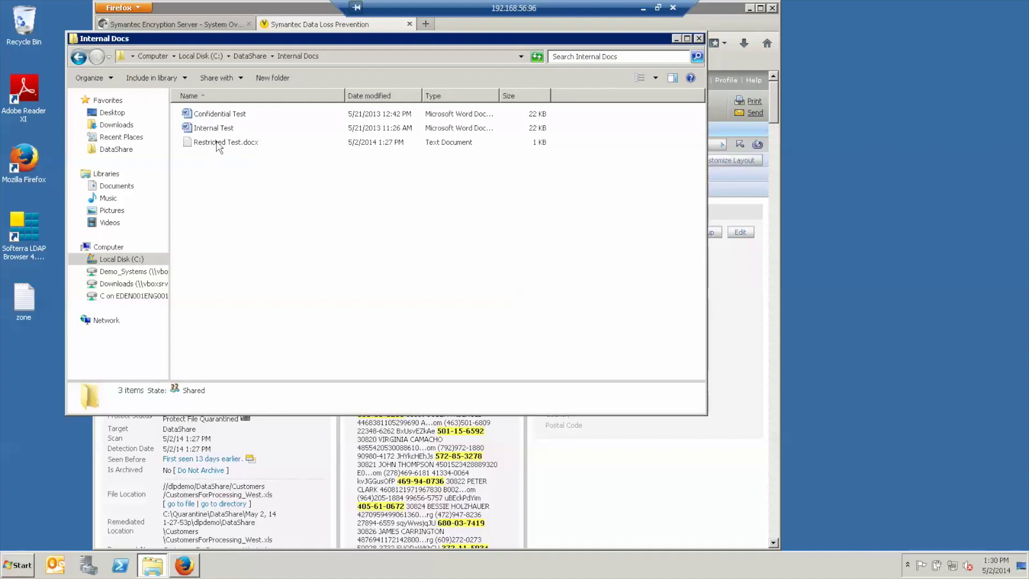
{"action": "mouse_move", "coordinate": [218, 146]}
{"action": "double_click", "coordinate": [215, 143]}
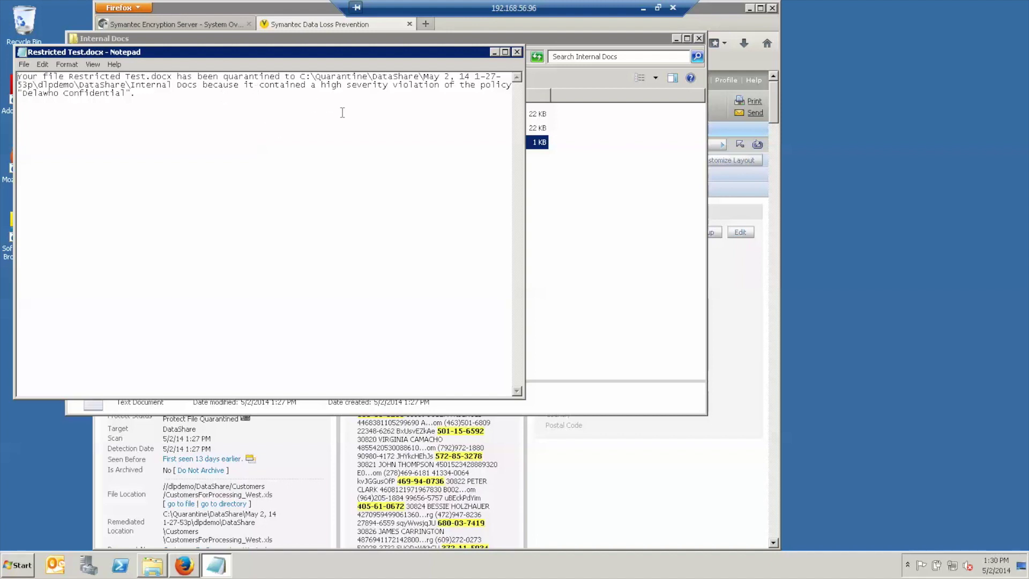
{"action": "left_click", "coordinate": [517, 52]}
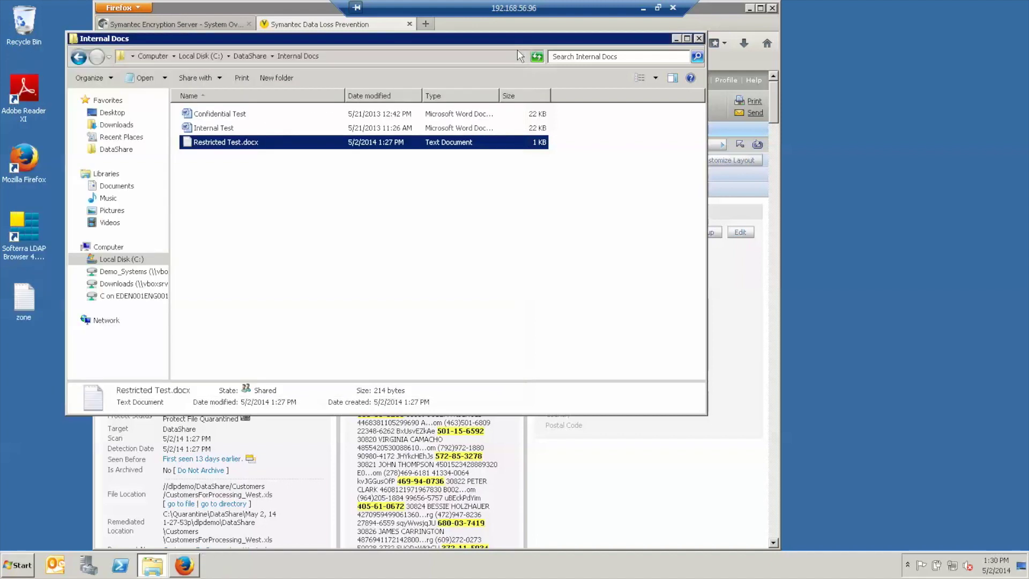
{"action": "left_click", "coordinate": [699, 38]}
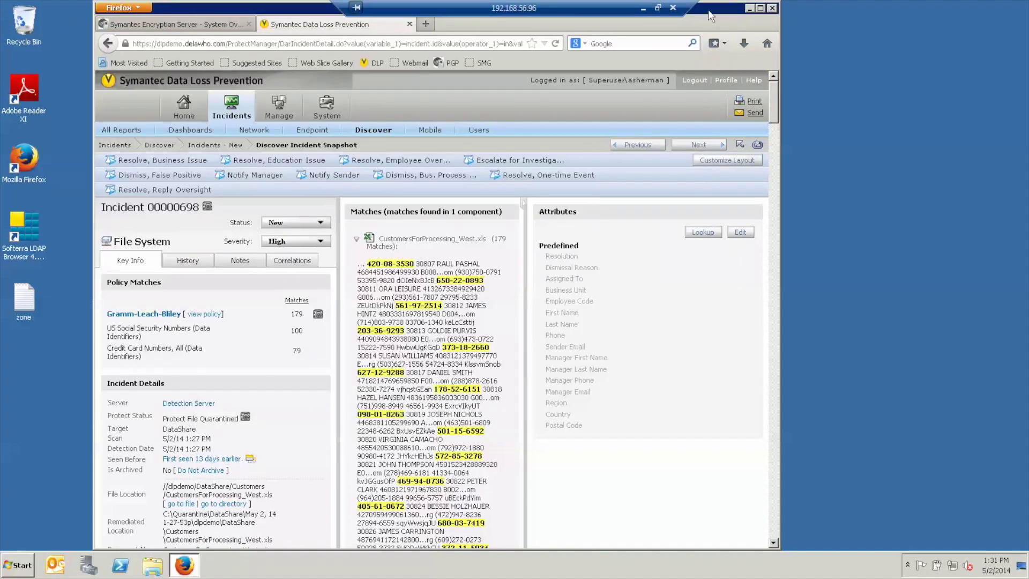